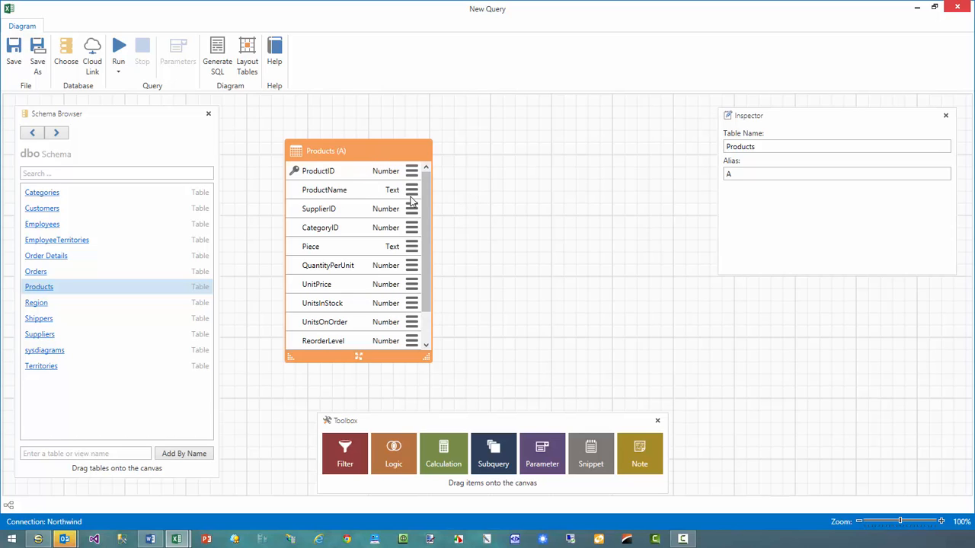
# Step: Include ProductID, ProductName, Piece, UnitPrice, UnitsInStock, UnitsOnOrder and ReorderLevel from the Products table in the query output
pyautogui.click(347, 175)
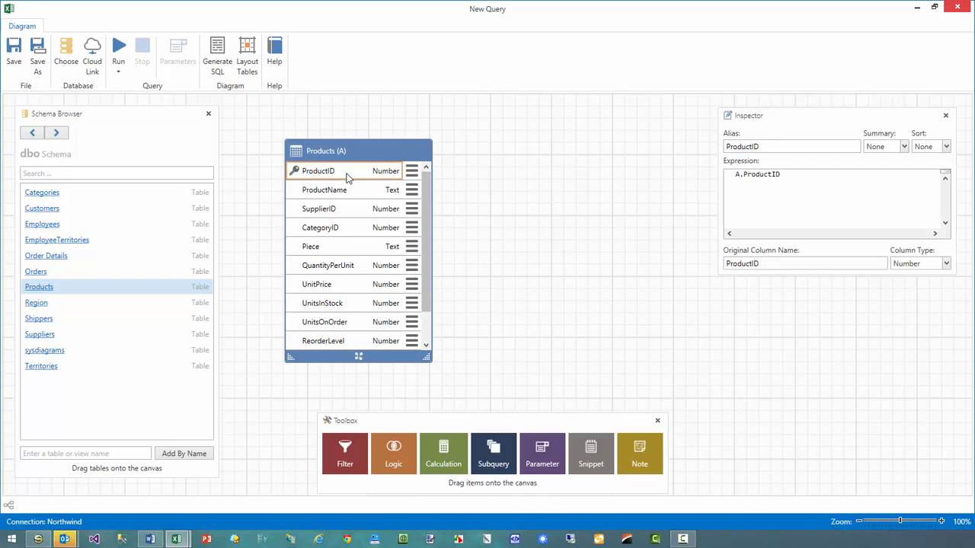
pyautogui.click(344, 191)
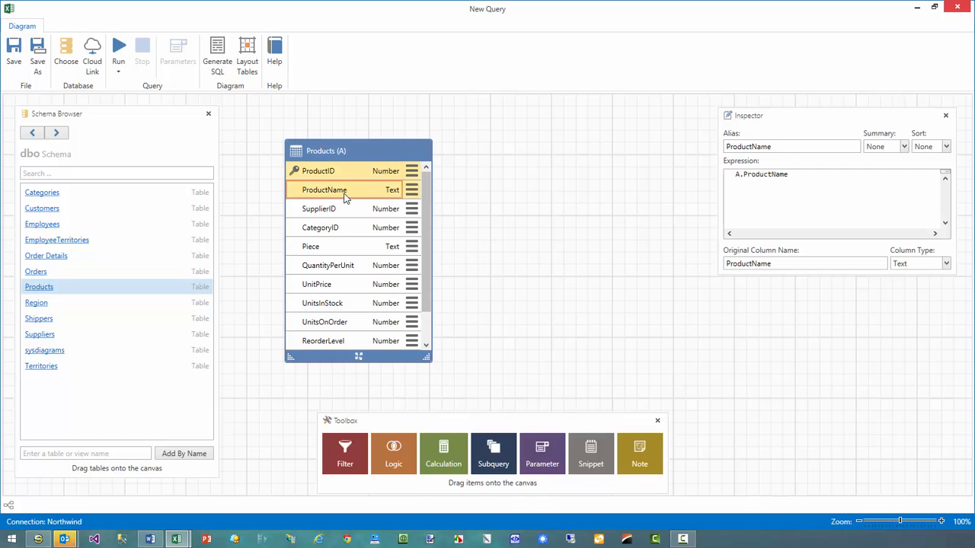
pyautogui.click(339, 250)
pyautogui.click(346, 285)
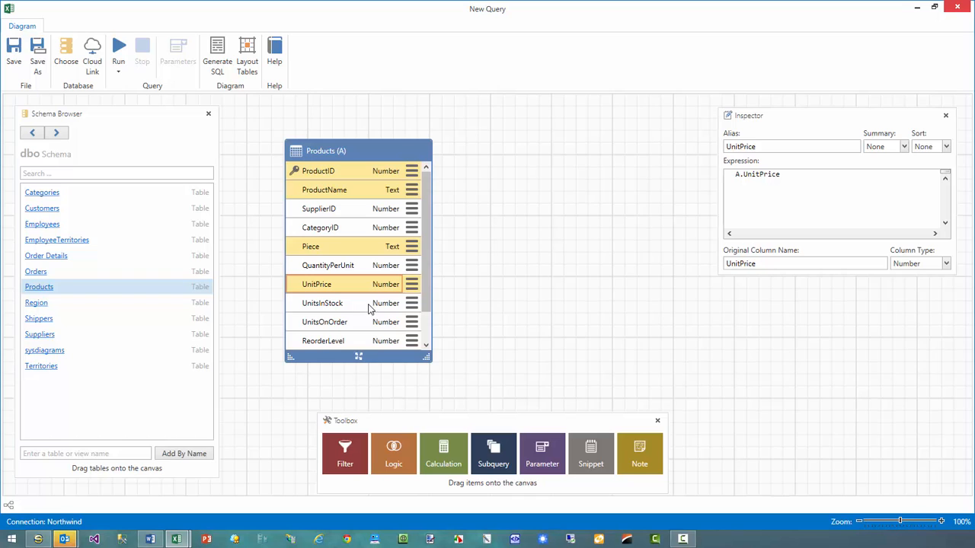
pyautogui.moveTo(423, 275); pyautogui.dragTo(423, 301)
pyautogui.click(354, 275)
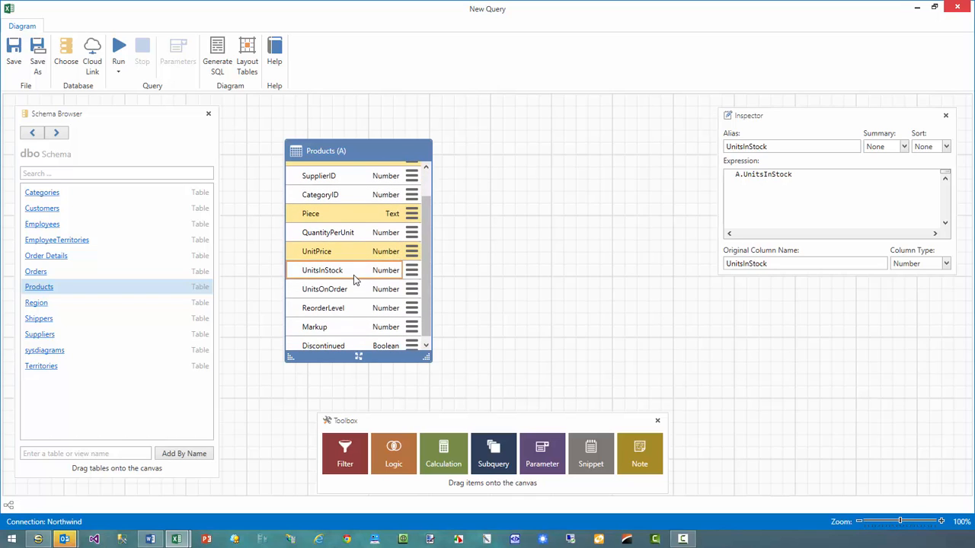
pyautogui.click(355, 291)
pyautogui.click(351, 312)
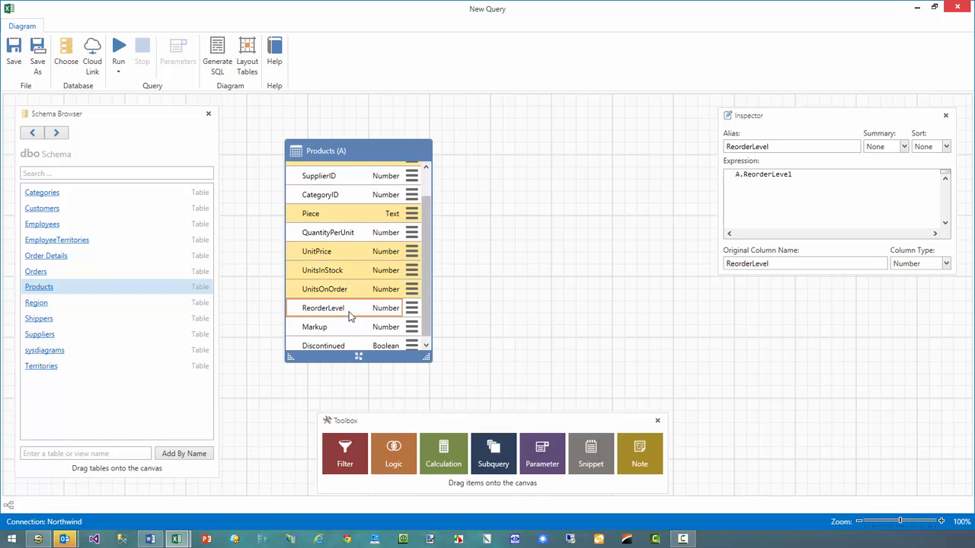
pyautogui.moveTo(425, 307); pyautogui.dragTo(429, 255)
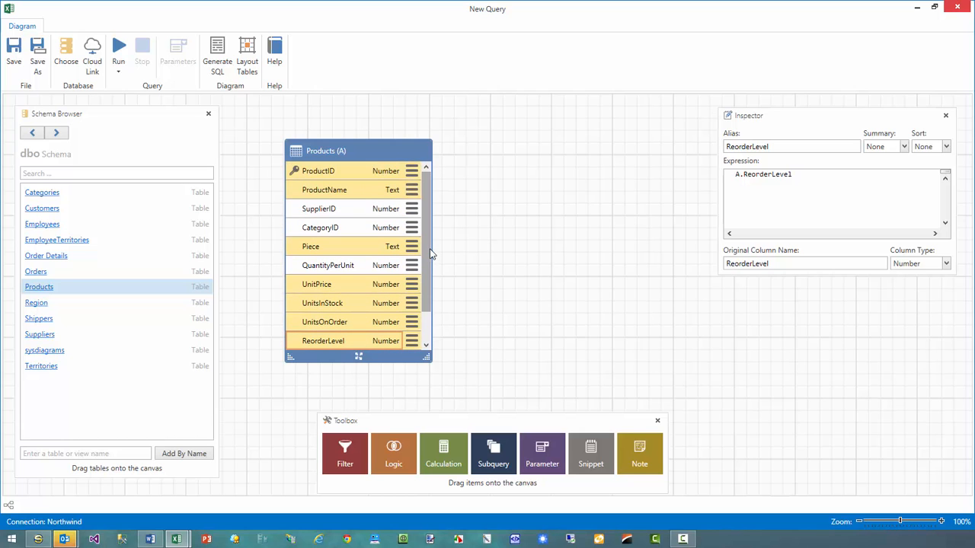
# Step: Run the query and review the ProductName and UnitPrice values in the returned Excel table
pyautogui.click(118, 54)
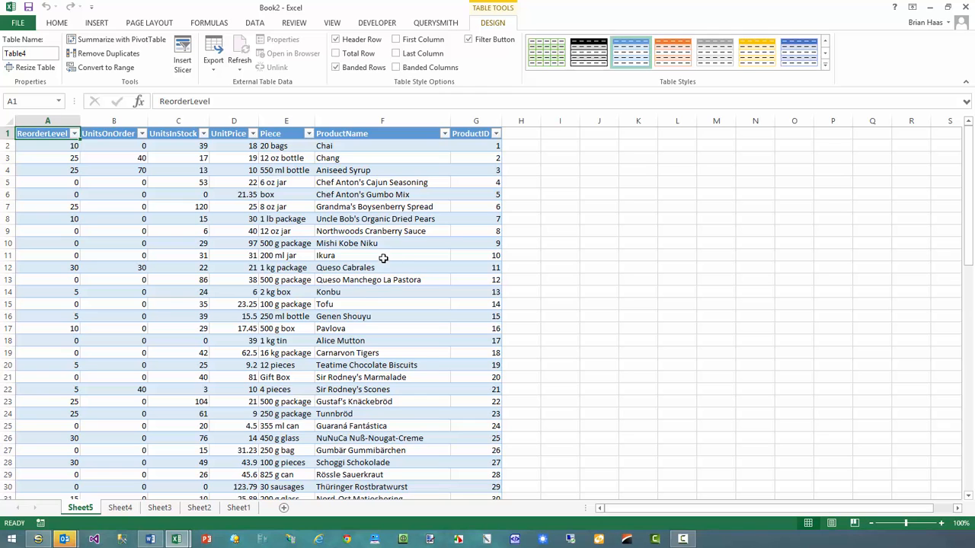
pyautogui.scroll(-2, 375, 289)
pyautogui.scroll(2, 374, 289)
pyautogui.moveTo(348, 170); pyautogui.dragTo(347, 299)
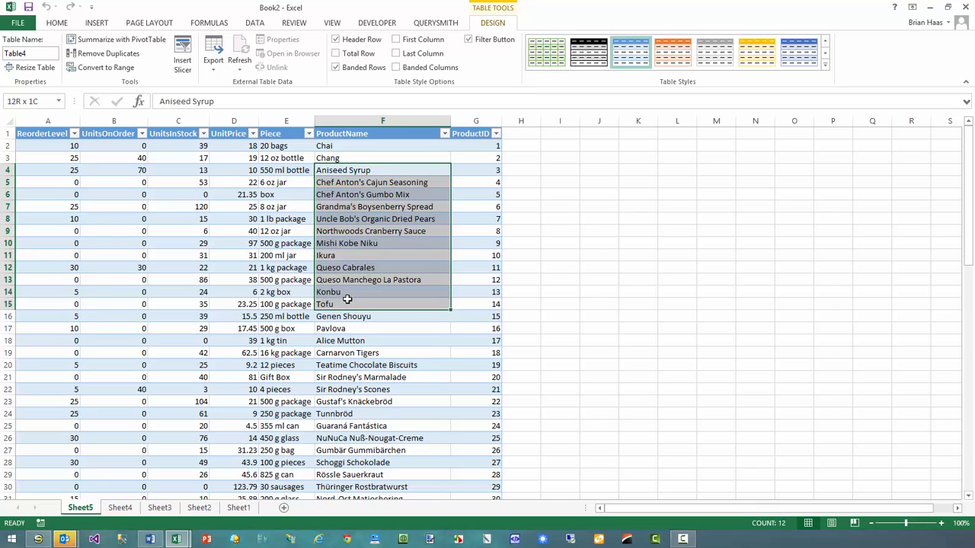
pyautogui.moveTo(235, 183); pyautogui.dragTo(235, 272)
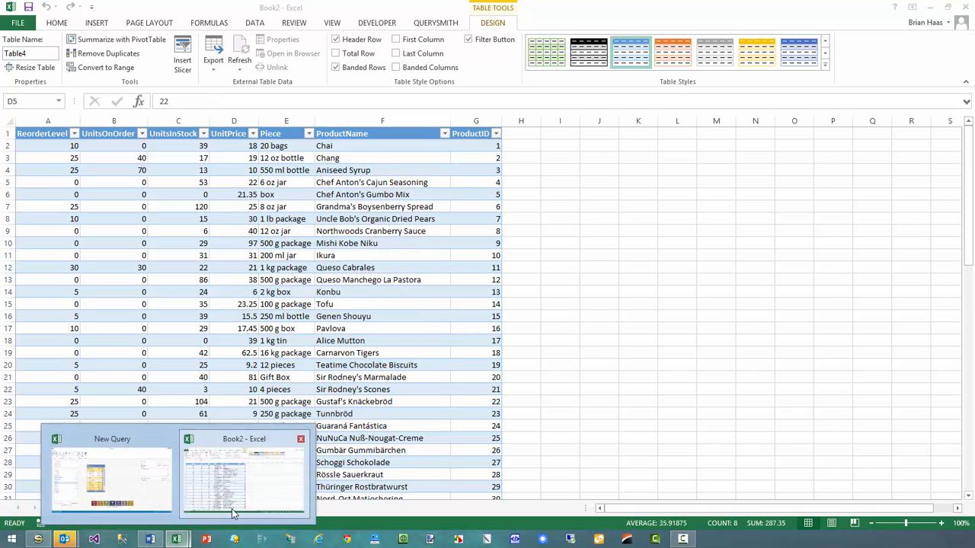
# Step: Return to the query diagram and attach a filter to the ProductName column, placed just beside the table
pyautogui.moveTo(176, 539)
pyautogui.click(121, 499)
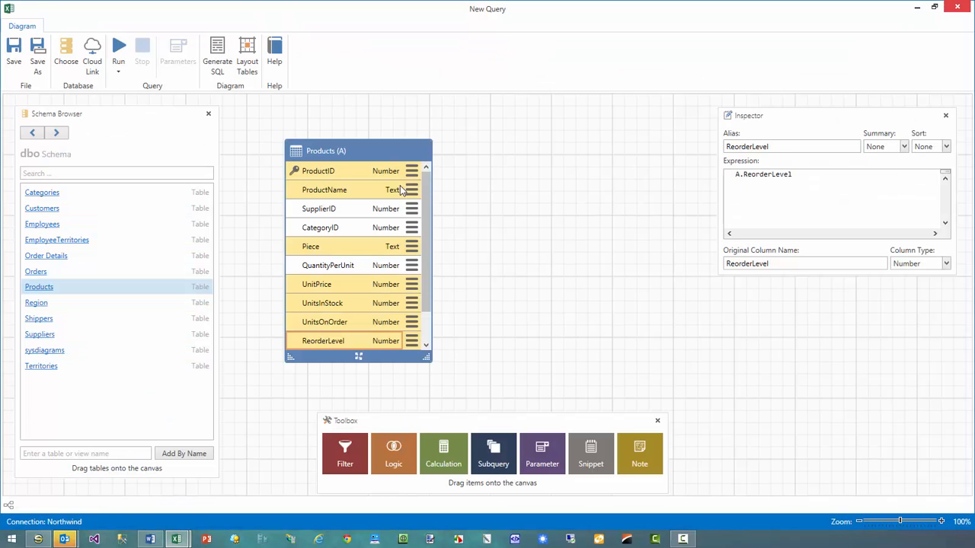
pyautogui.click(358, 194)
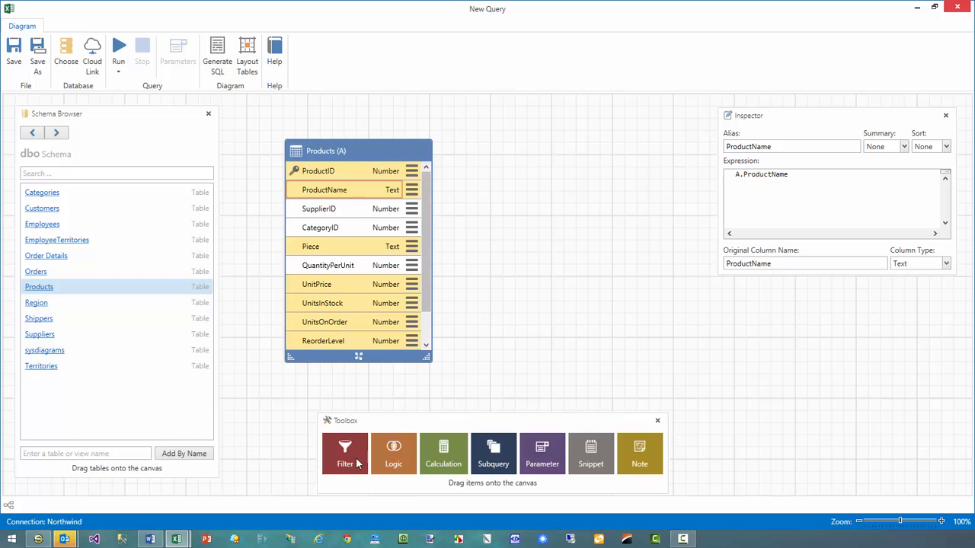
pyautogui.moveTo(350, 451); pyautogui.dragTo(389, 200)
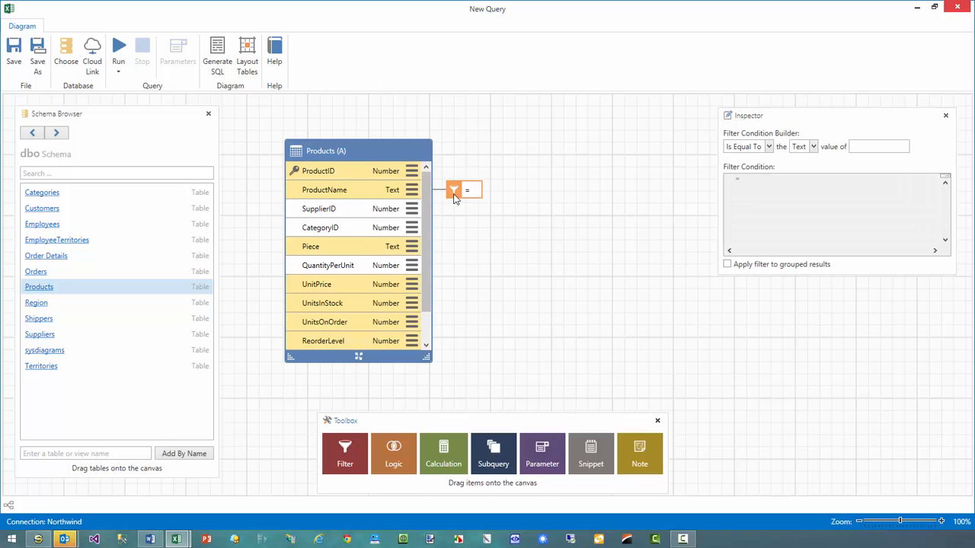
pyautogui.moveTo(457, 196); pyautogui.dragTo(479, 187)
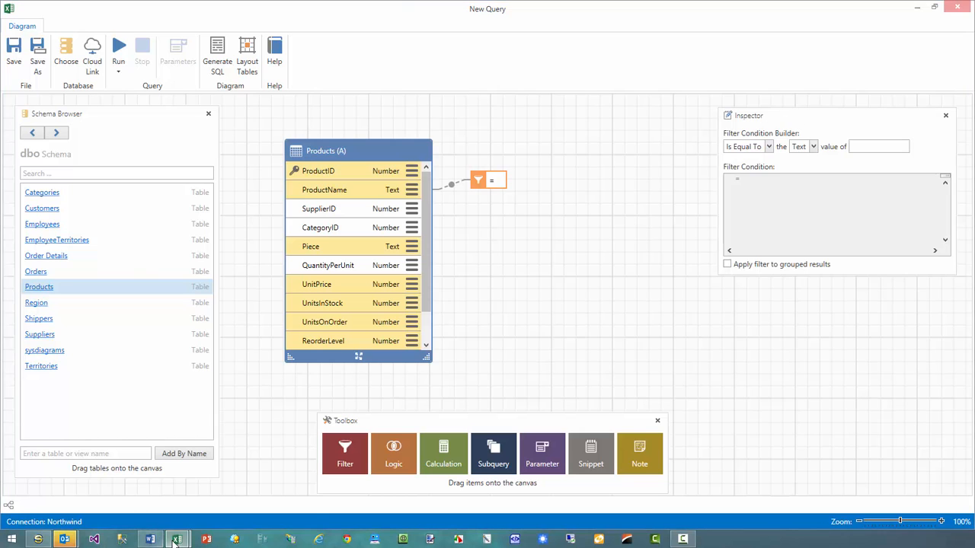
# Step: Switch to the Excel results and locate Tofu in the ProductName column
pyautogui.moveTo(176, 539)
pyautogui.click(244, 474)
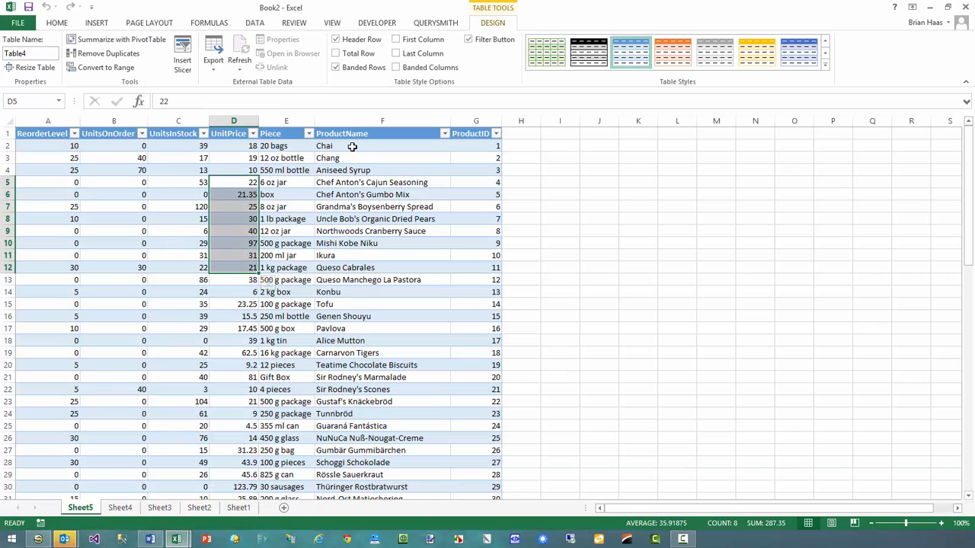
pyautogui.click(351, 305)
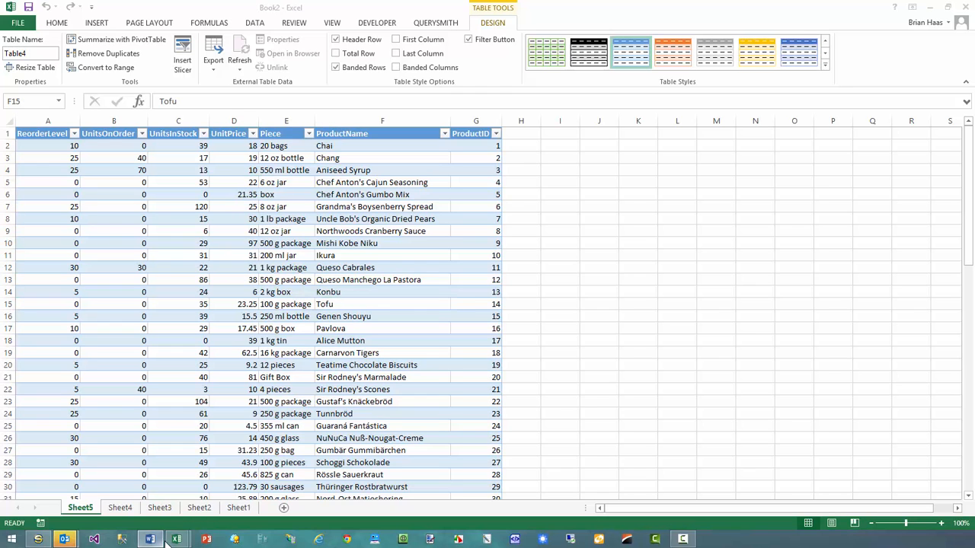
# Step: Back in the query diagram, set the ProductName filter to equal the text value Tofu and run the query
pyautogui.moveTo(176, 539)
pyautogui.click(107, 479)
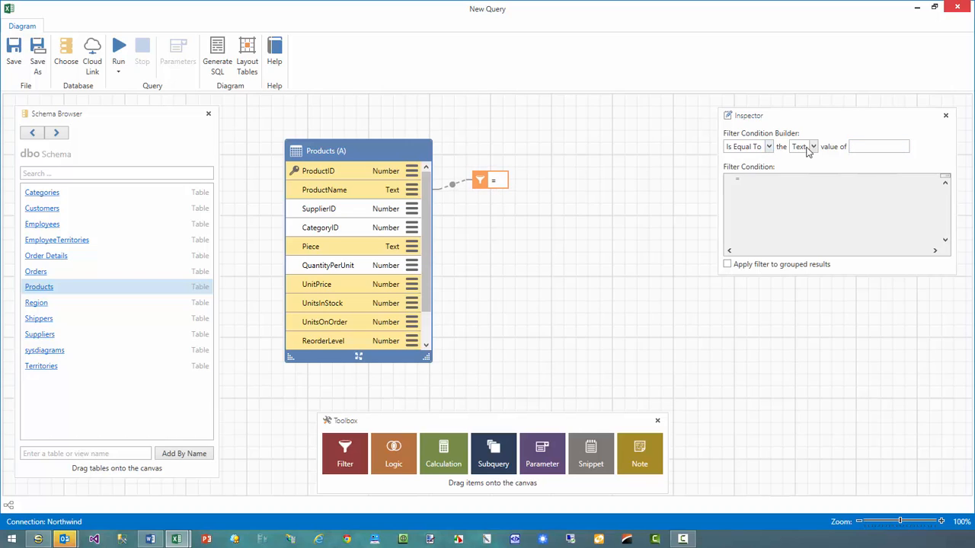
pyautogui.write('ofu')
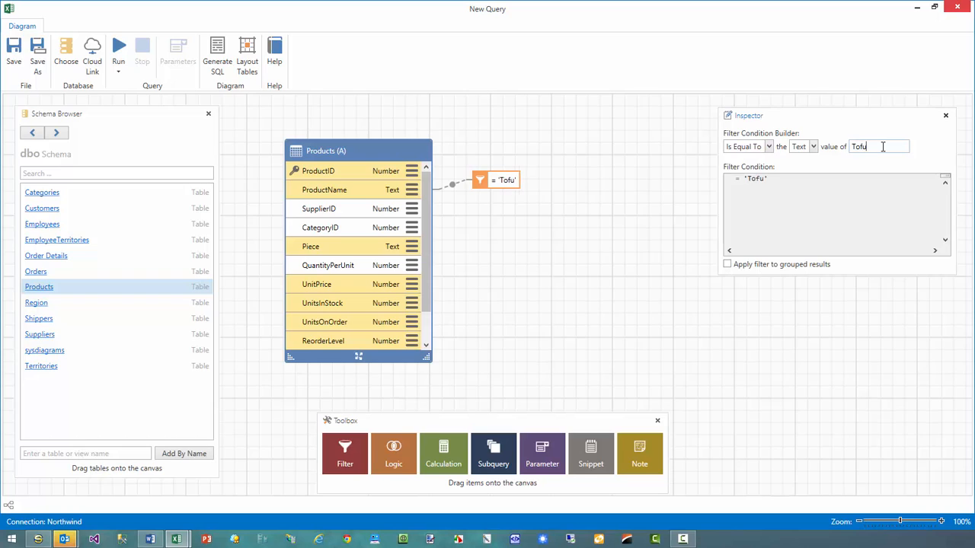
pyautogui.click(118, 55)
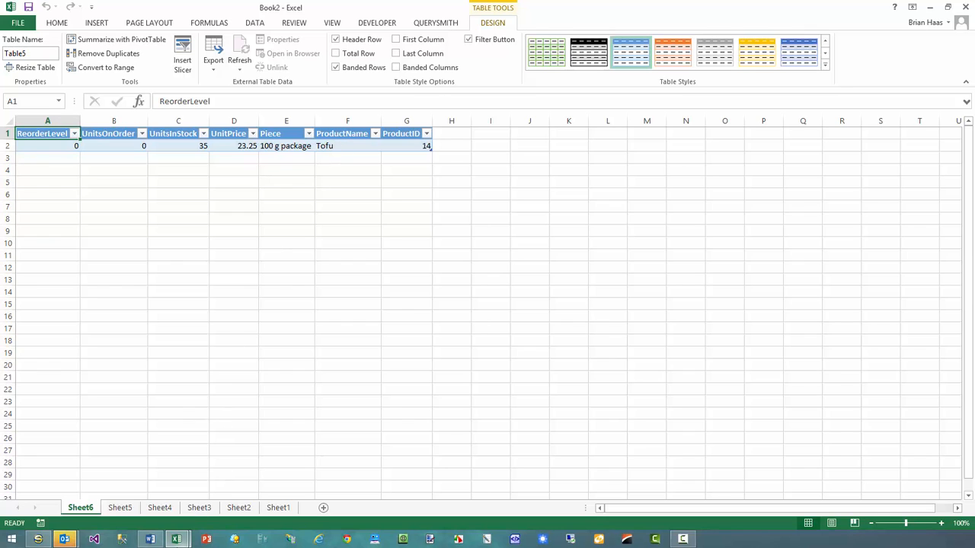
# Step: Return to the query diagram, change the ProductName filter to Starts With the text value T, and run the query
pyautogui.moveTo(177, 539)
pyautogui.click(138, 486)
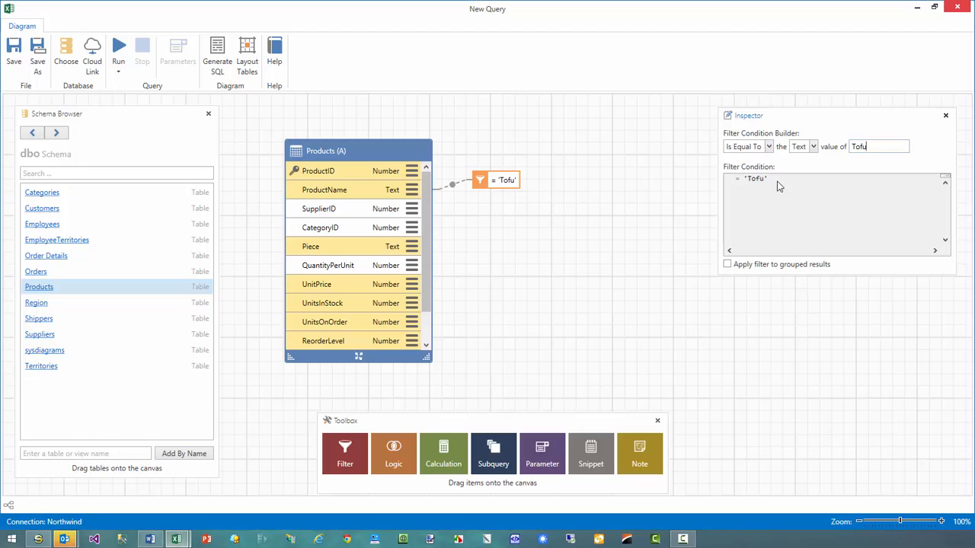
pyautogui.click(762, 148)
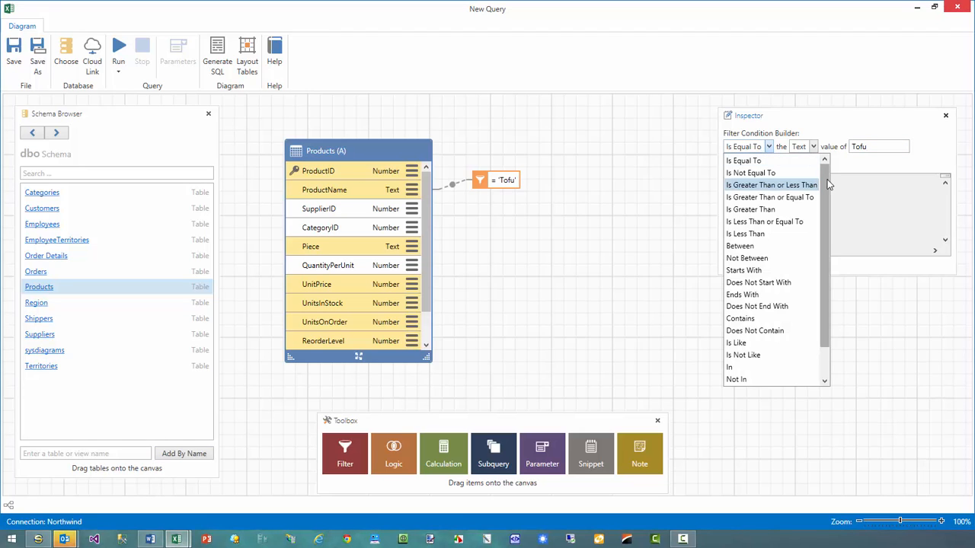
pyautogui.click(768, 272)
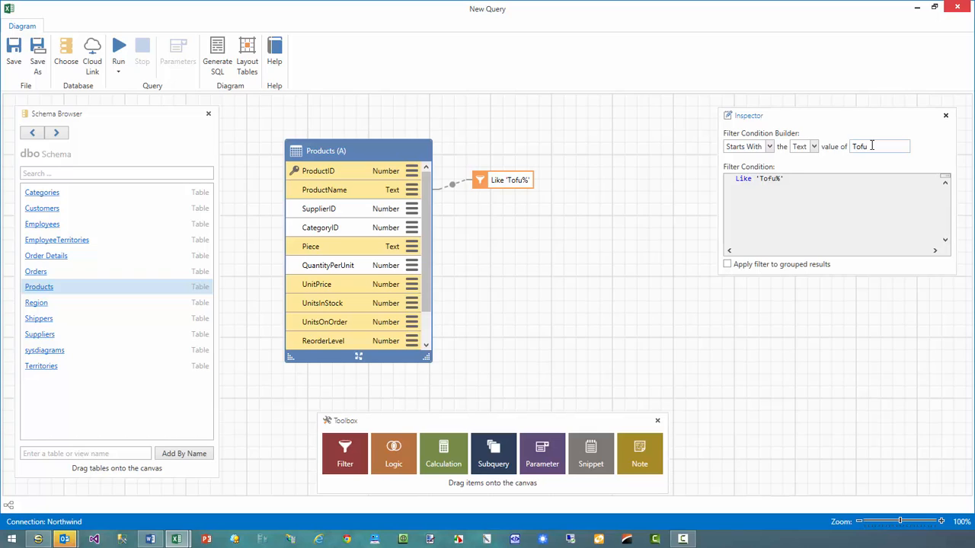
pyautogui.press('BackSpace')
pyautogui.press('BackSpace')
pyautogui.press('BackSpace')
pyautogui.click(118, 49)
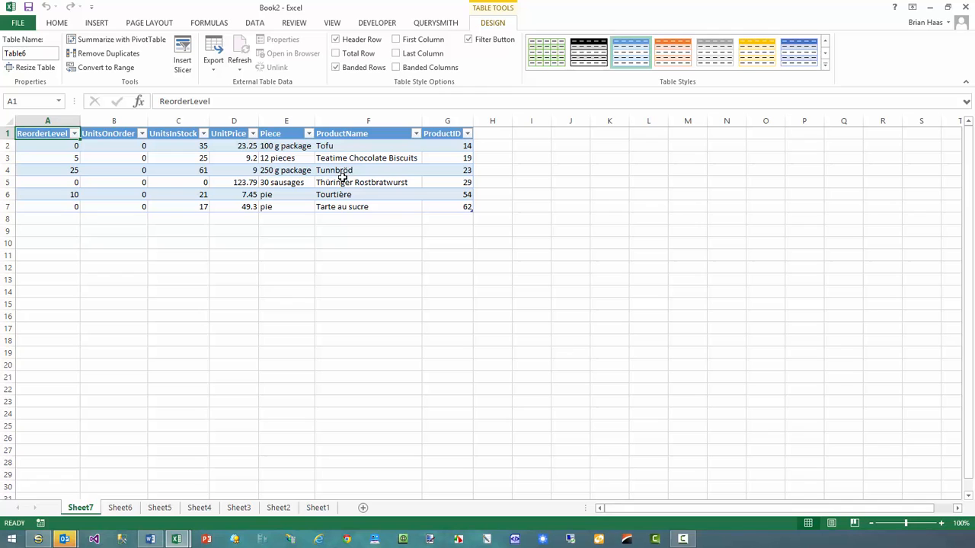
# Step: Return to the query diagram and change the ProductName filter condition to Is Null
pyautogui.moveTo(178, 542)
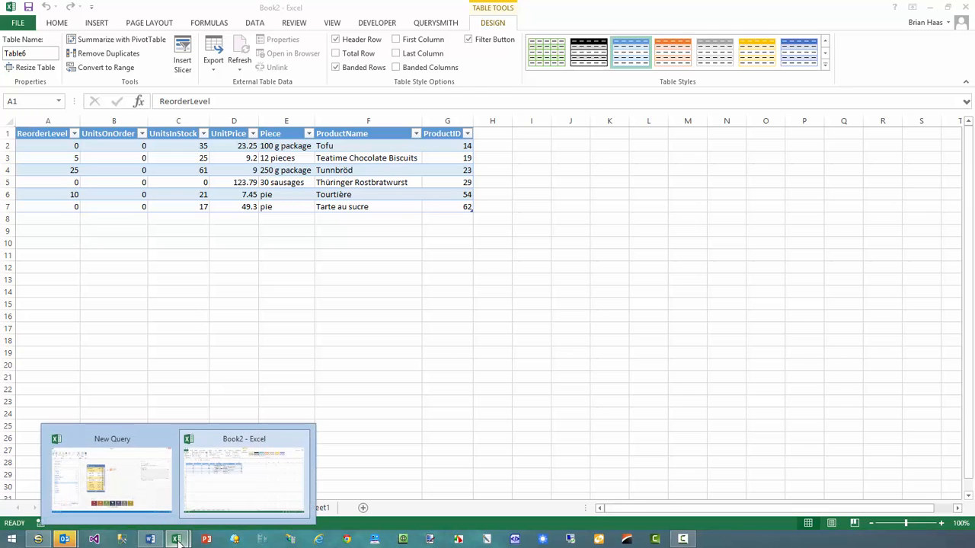
pyautogui.click(126, 483)
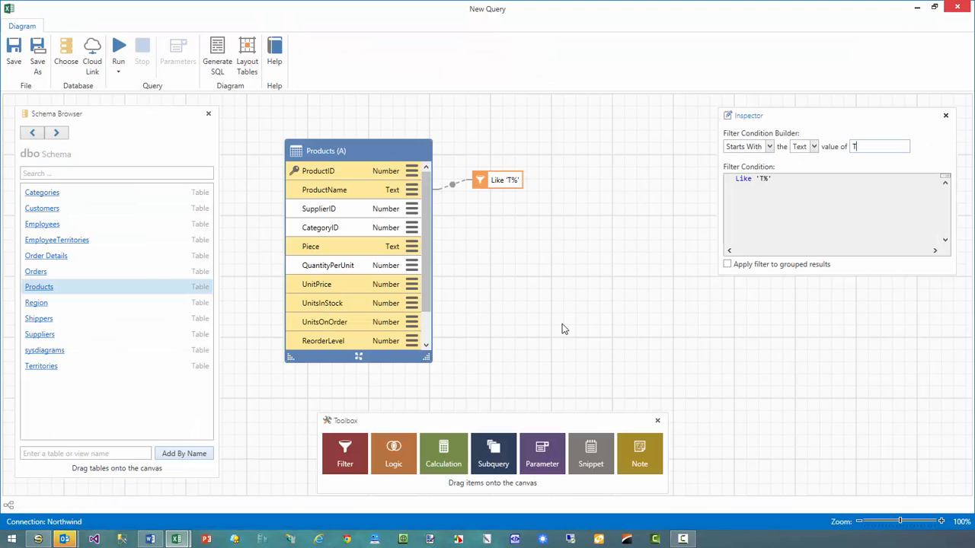
pyautogui.click(751, 147)
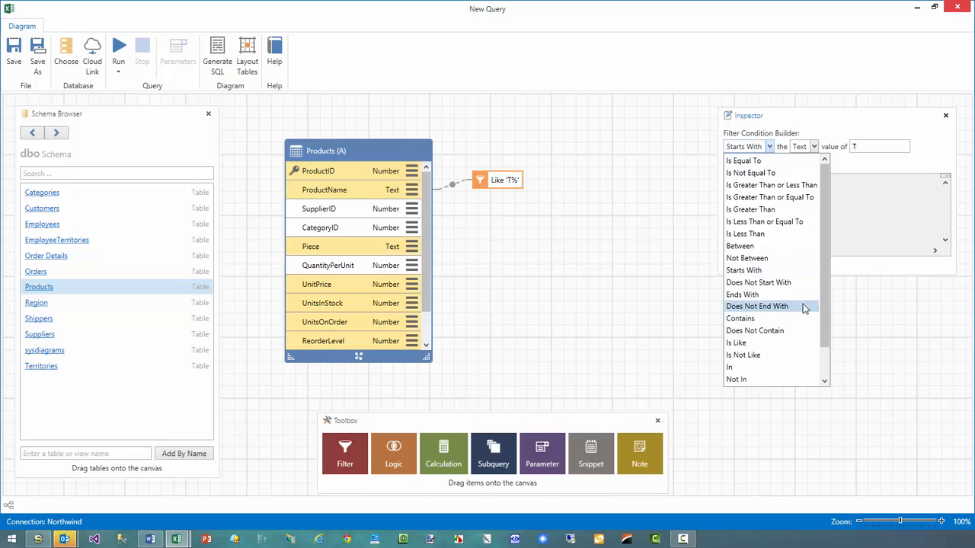
pyautogui.moveTo(823, 293); pyautogui.dragTo(821, 322)
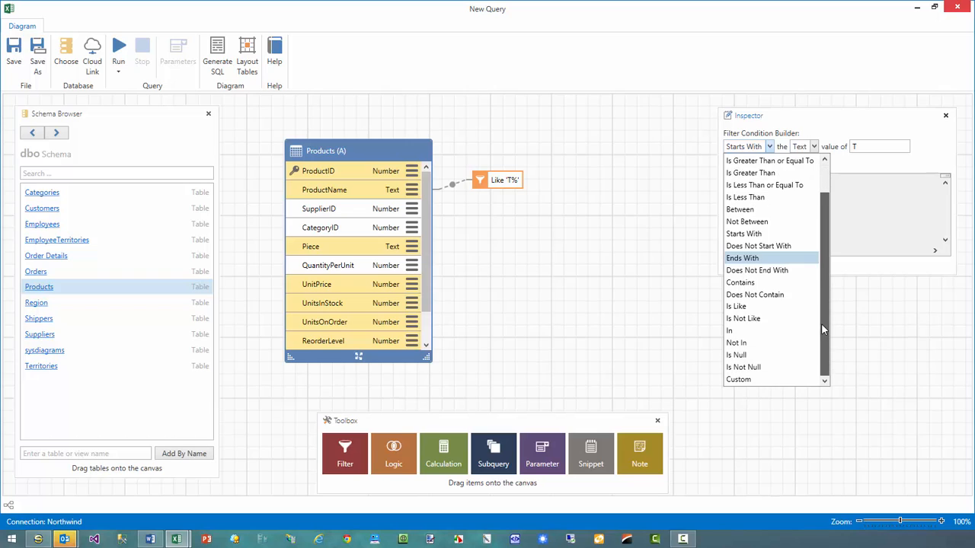
pyautogui.click(761, 358)
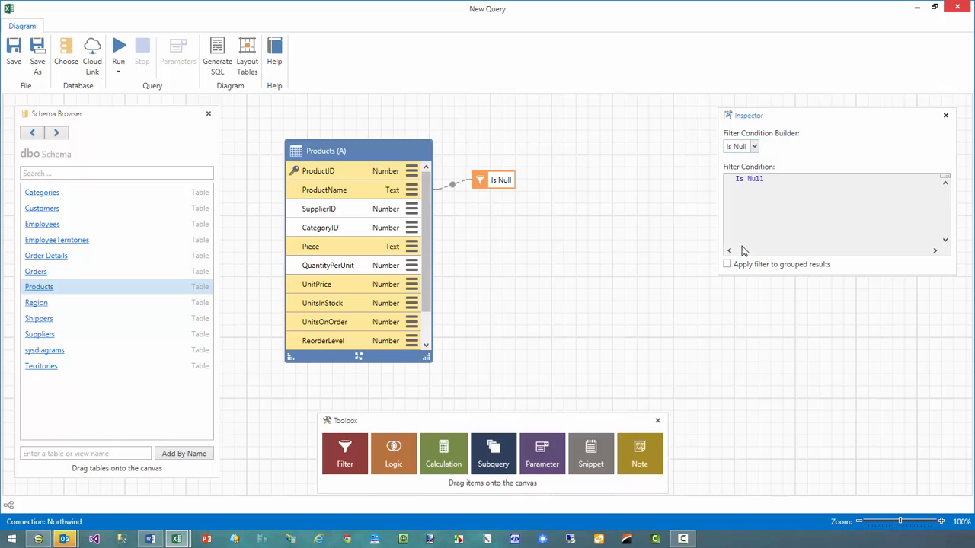
# Step: Move the Inspector closer to the Products table and set the ProductName filter condition to Is Not Null
pyautogui.moveTo(800, 119); pyautogui.dragTo(730, 131)
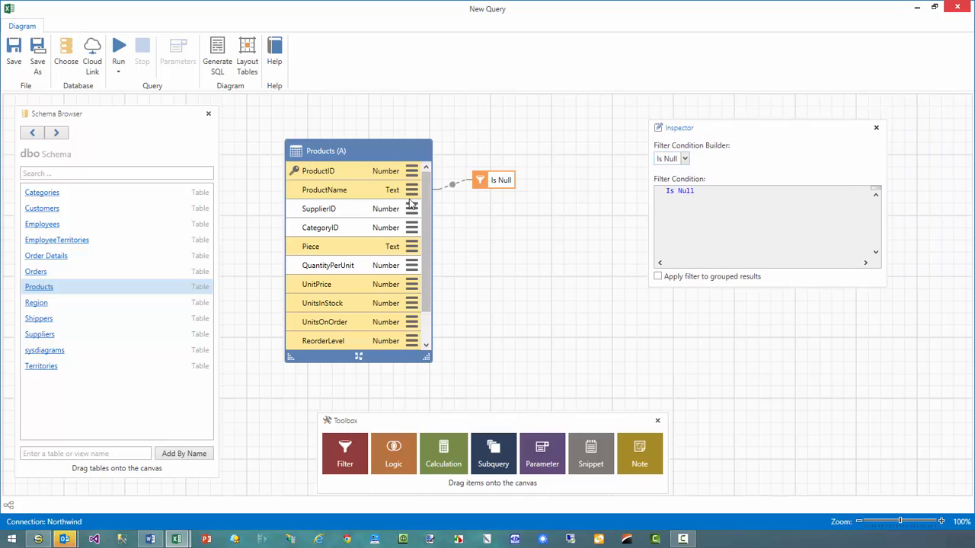
pyautogui.click(678, 160)
pyautogui.scroll(-1, 686, 342)
pyautogui.click(689, 384)
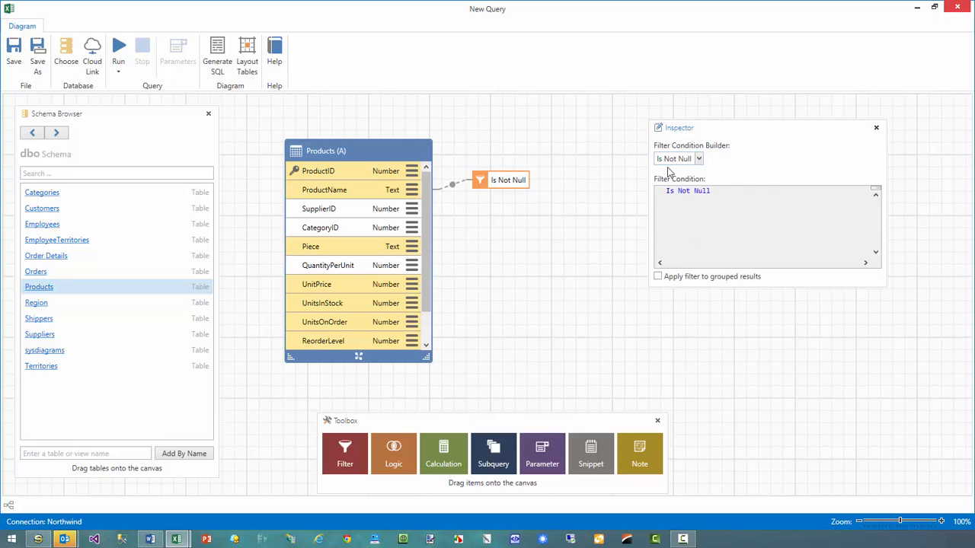
# Step: Delete the ProductName filter and attach a new filter to the UnitPrice column
pyautogui.click(512, 194)
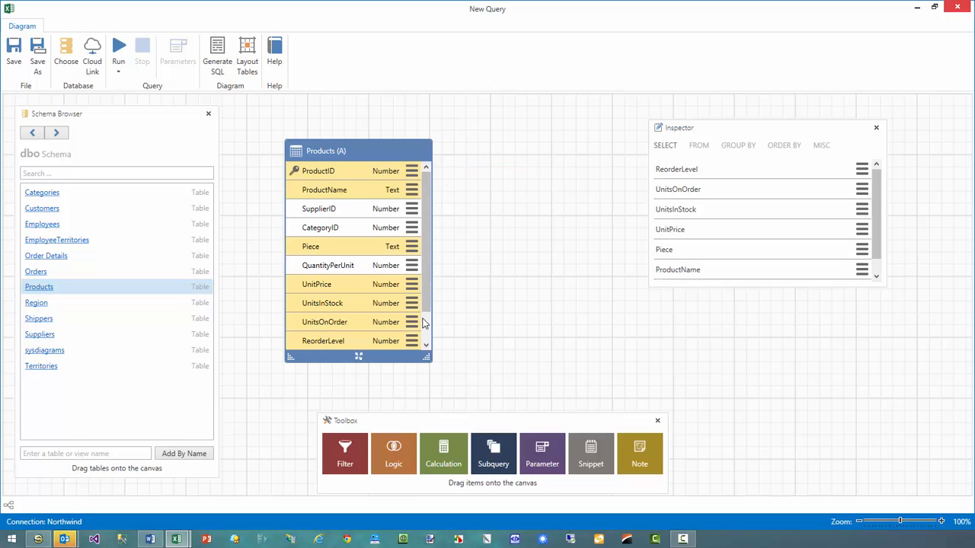
pyautogui.moveTo(341, 459); pyautogui.dragTo(367, 380)
pyautogui.moveTo(355, 284); pyautogui.dragTo(352, 282)
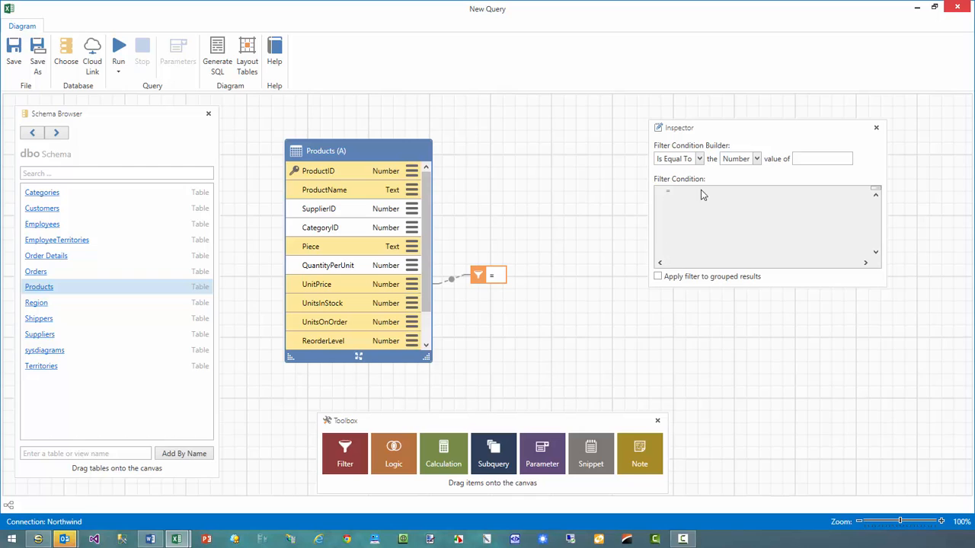
# Step: Set the UnitPrice filter to Is Greater Than the number value 50 and run the query
pyautogui.click(682, 160)
pyautogui.scroll(-1, 723, 250)
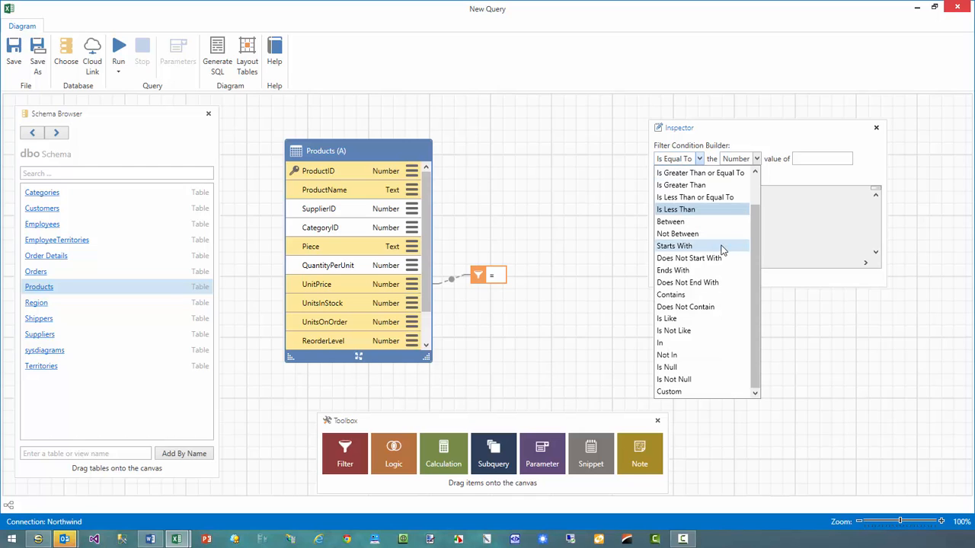
pyautogui.scroll(1, 723, 250)
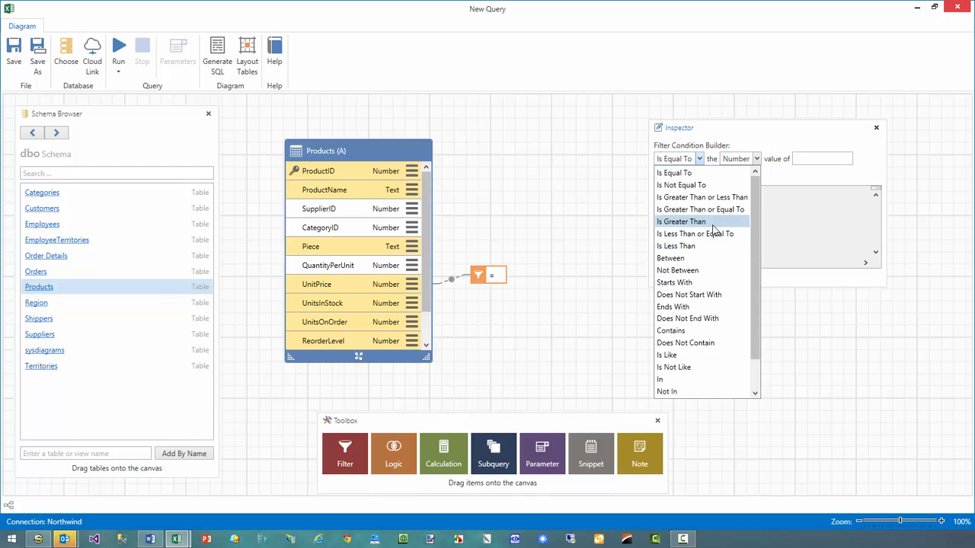
pyautogui.click(739, 161)
pyautogui.click(739, 161)
pyautogui.click(739, 162)
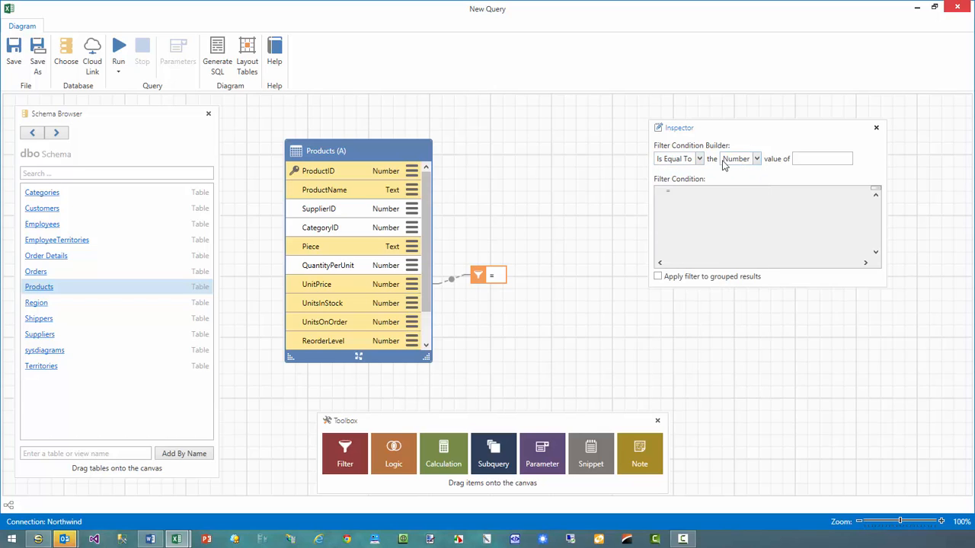
pyautogui.click(677, 162)
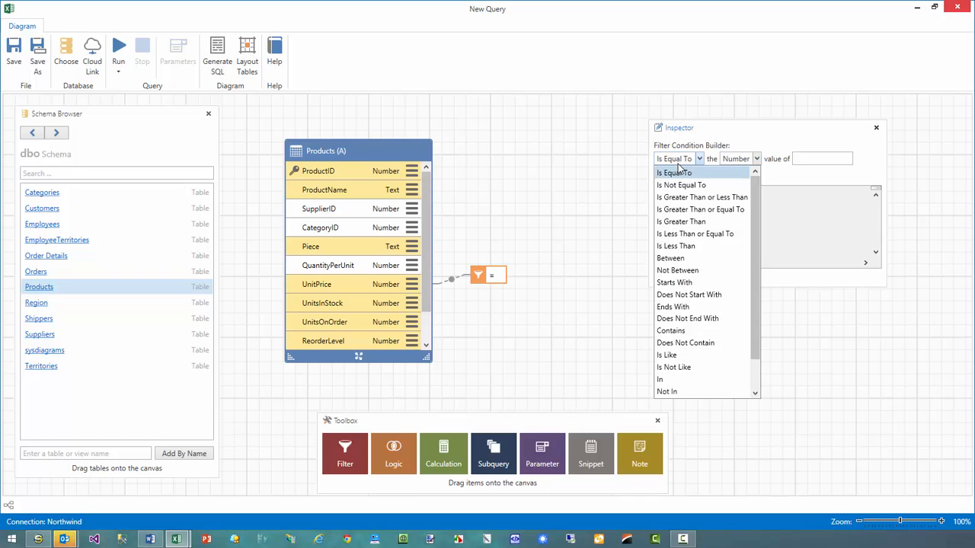
pyautogui.click(707, 224)
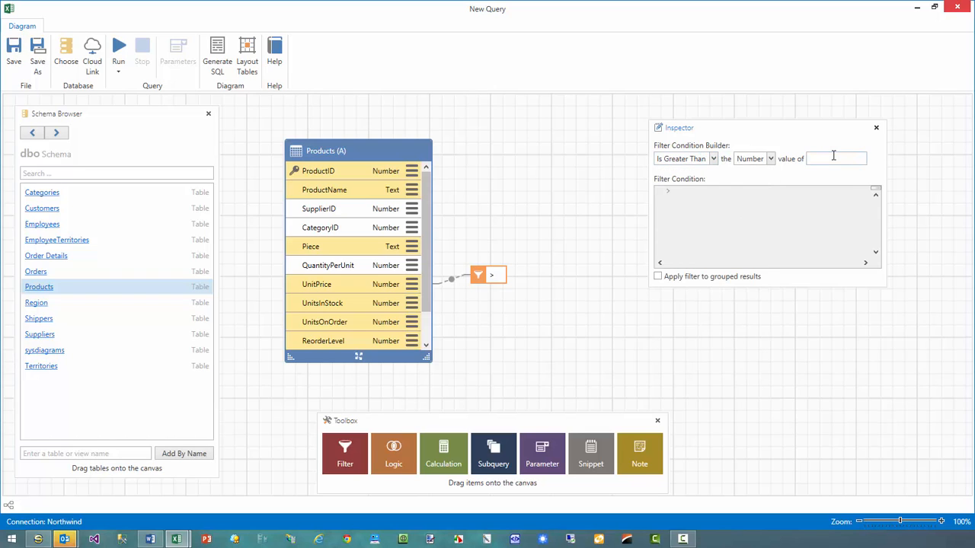
pyautogui.click(833, 156)
pyautogui.write('50')
pyautogui.click(118, 52)
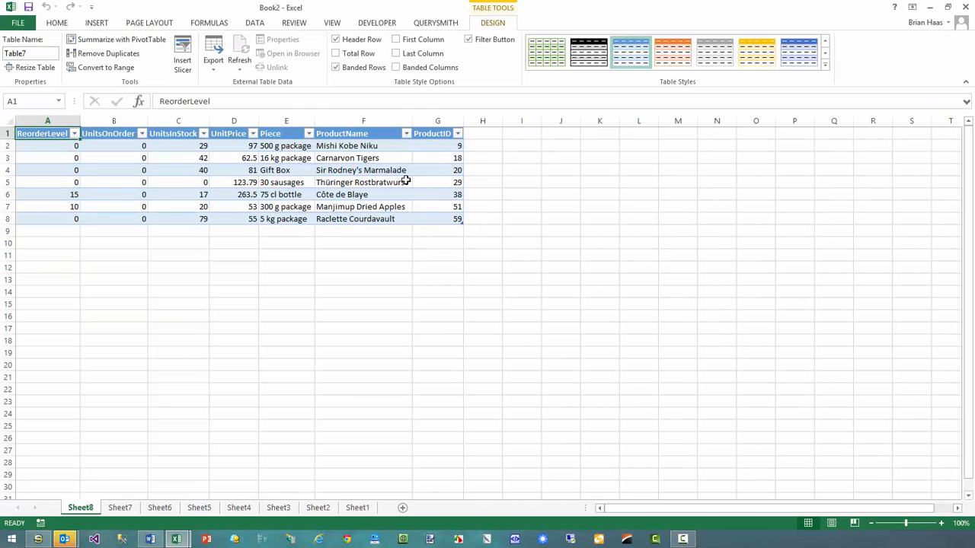
# Step: Return to the query diagram, change the UnitPrice filter condition to Between, and reposition and widen the Inspector
pyautogui.click(177, 538)
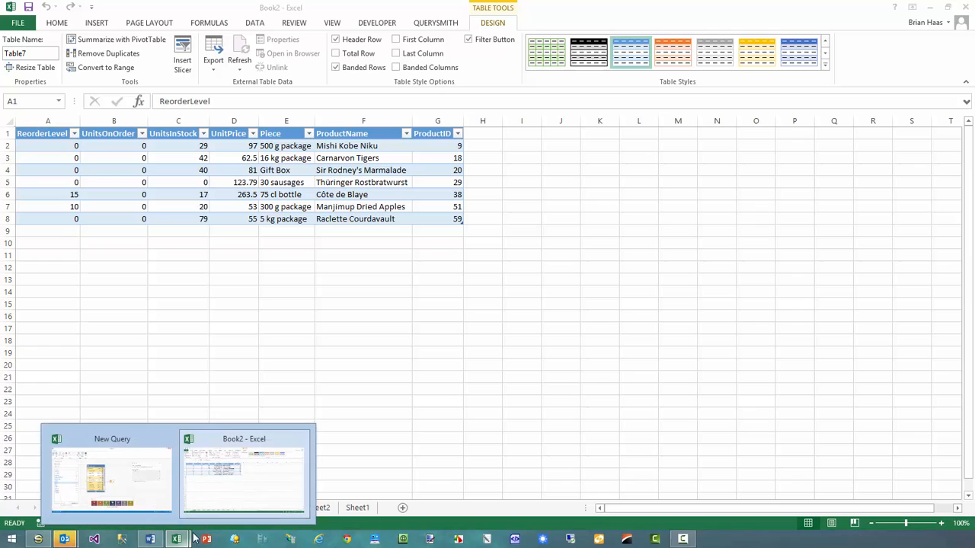
pyautogui.click(134, 491)
pyautogui.click(712, 158)
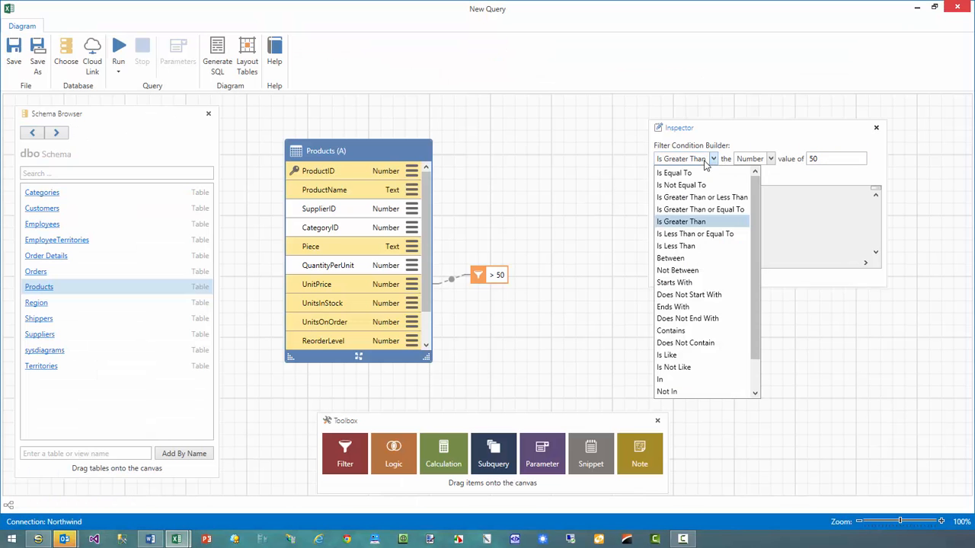
pyautogui.click(719, 257)
pyautogui.moveTo(775, 144); pyautogui.dragTo(652, 128)
pyautogui.moveTo(846, 257); pyautogui.dragTo(884, 254)
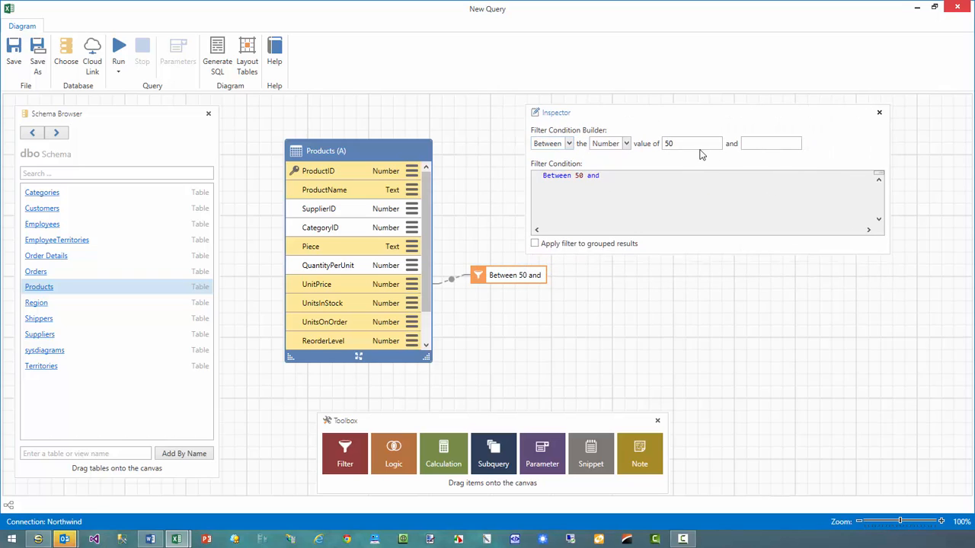
# Step: Set the UnitPrice filter's Between range to 20 and 60, run the query and review the returned rows
pyautogui.click(654, 145)
pyautogui.write('20')
pyautogui.press('Tab')
pyautogui.write('06')
pyautogui.press('BackSpace')
pyautogui.press('BackSpace')
pyautogui.write('60')
pyautogui.moveTo(656, 118); pyautogui.dragTo(705, 117)
pyautogui.click(118, 52)
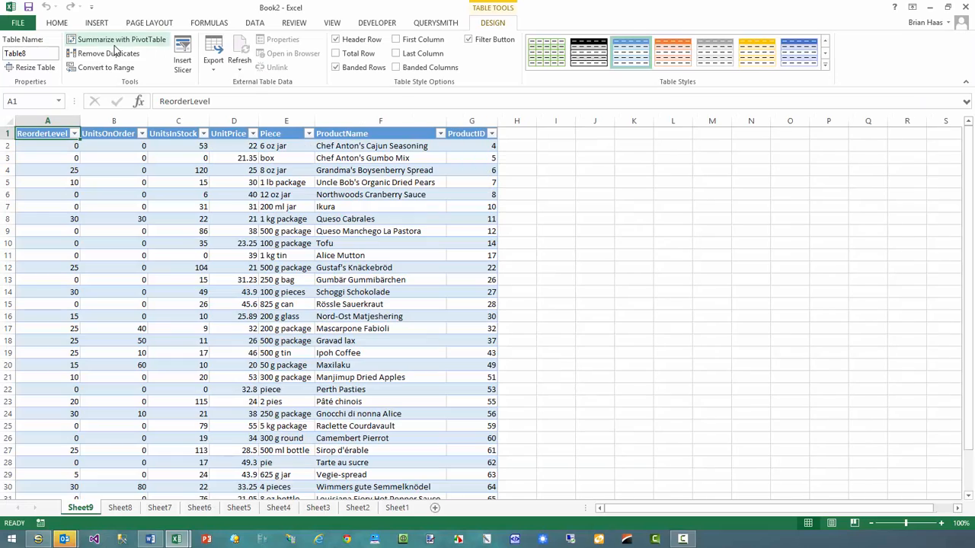
pyautogui.scroll(-2, 394, 274)
pyautogui.scroll(-3, 394, 274)
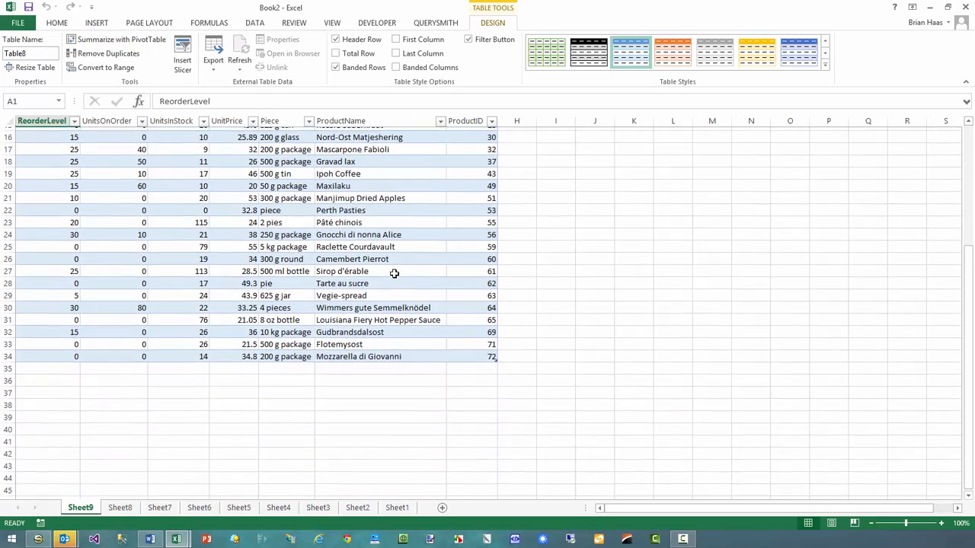
pyautogui.scroll(5, 393, 274)
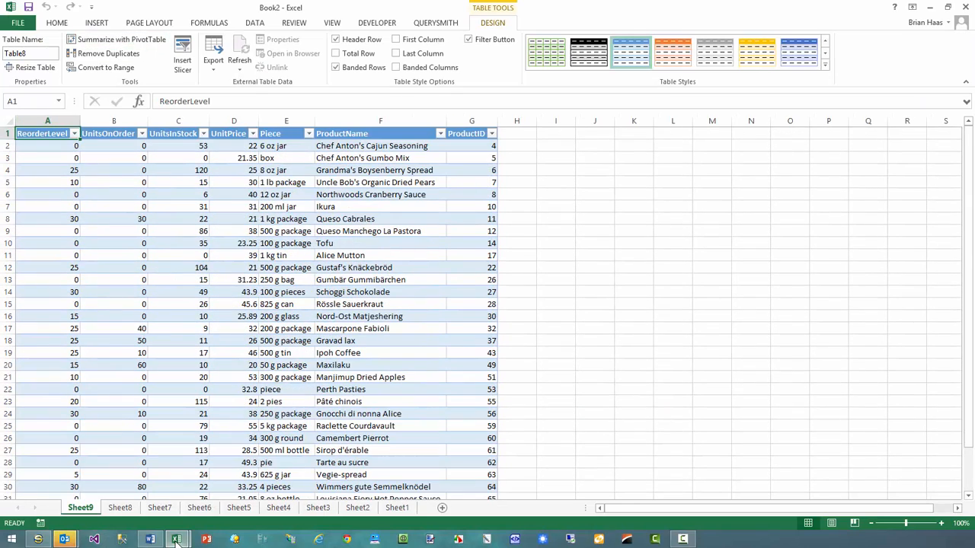
# Step: Replace the Products table in the query diagram with the Orders table and attach a filter to its OrderDate column
pyautogui.moveTo(176, 539)
pyautogui.click(111, 506)
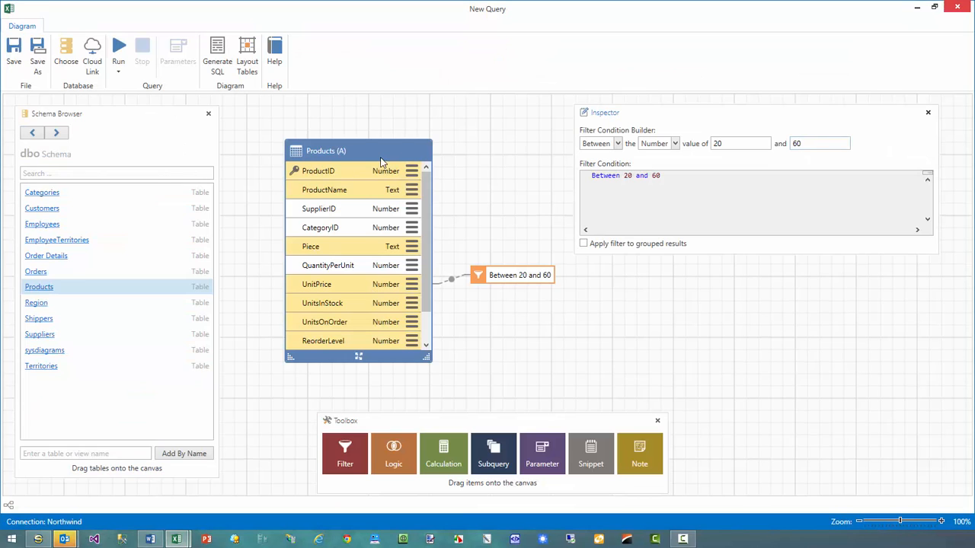
pyautogui.click(380, 150)
pyautogui.press('Delete')
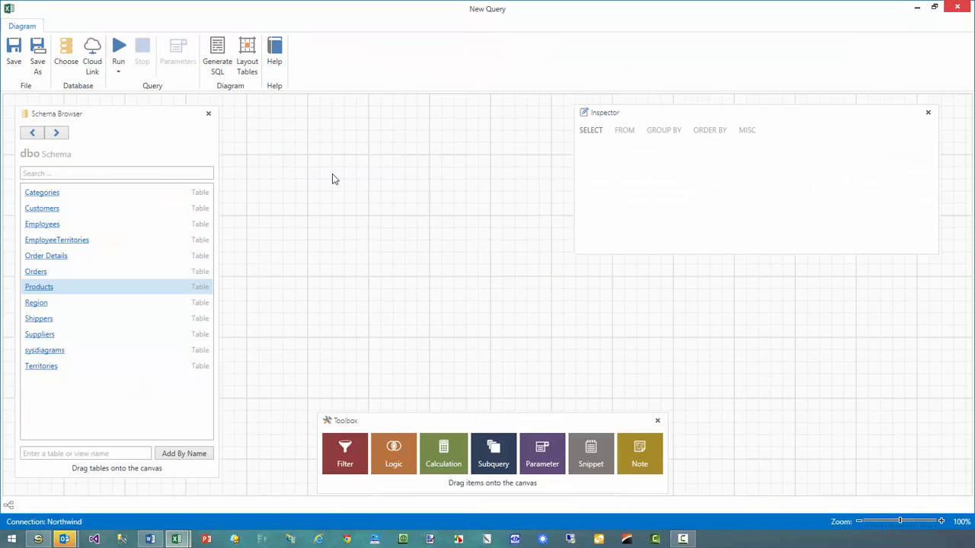
pyautogui.moveTo(105, 275); pyautogui.dragTo(334, 150)
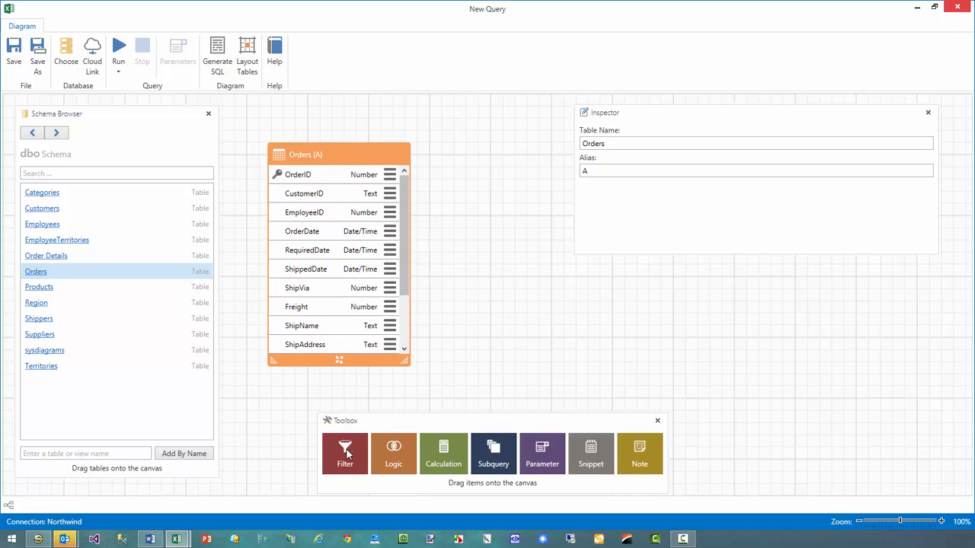
pyautogui.moveTo(347, 457); pyautogui.dragTo(337, 238)
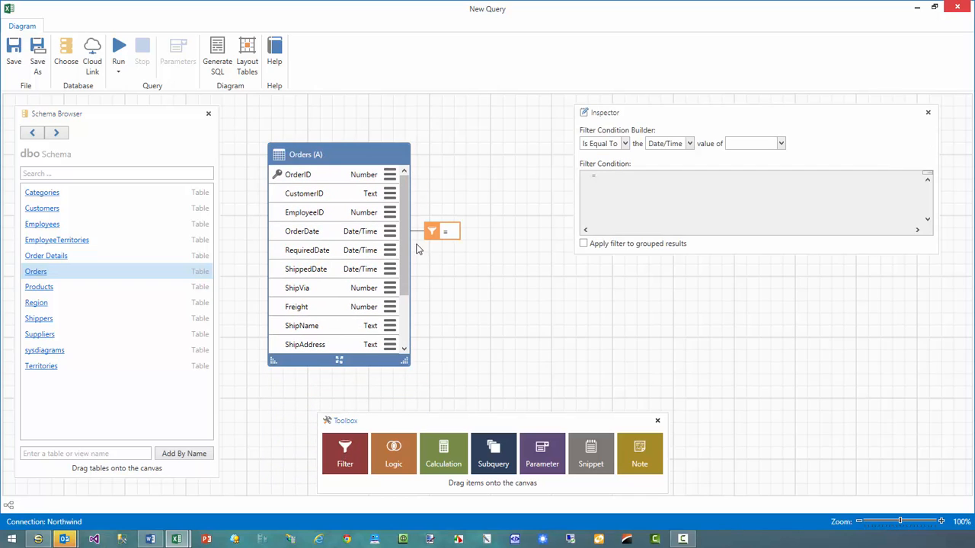
pyautogui.moveTo(460, 249); pyautogui.dragTo(468, 229)
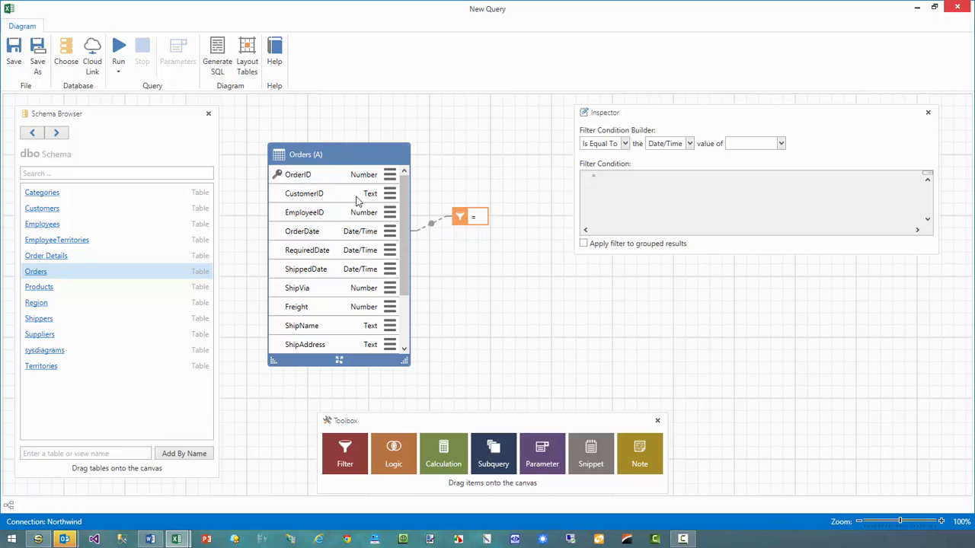
# Step: Include all columns of the Orders table, from OrderID through ShipCountry, in the query output
pyautogui.moveTo(322, 180); pyautogui.dragTo(323, 274)
pyautogui.click(322, 294)
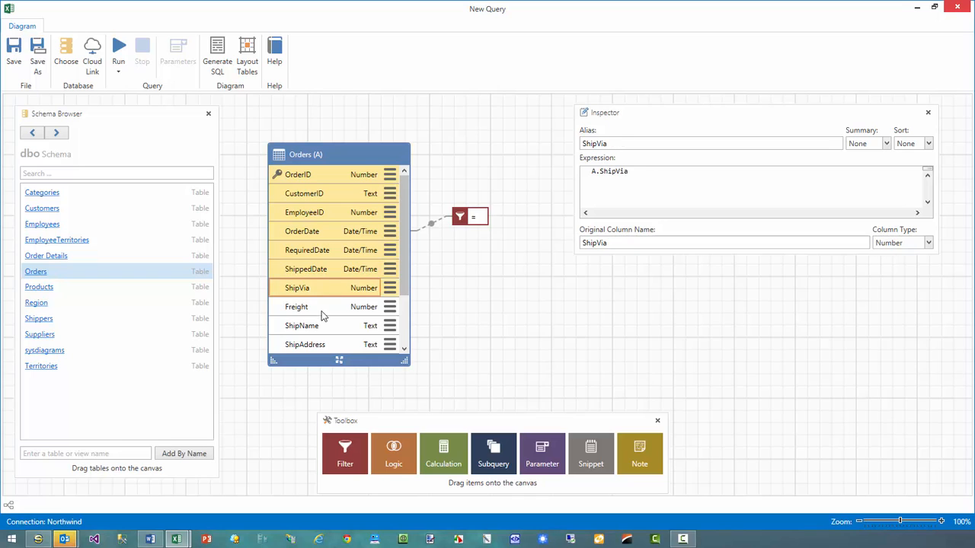
pyautogui.click(324, 312)
pyautogui.click(325, 329)
pyautogui.scroll(-1, 326, 326)
pyautogui.click(325, 294)
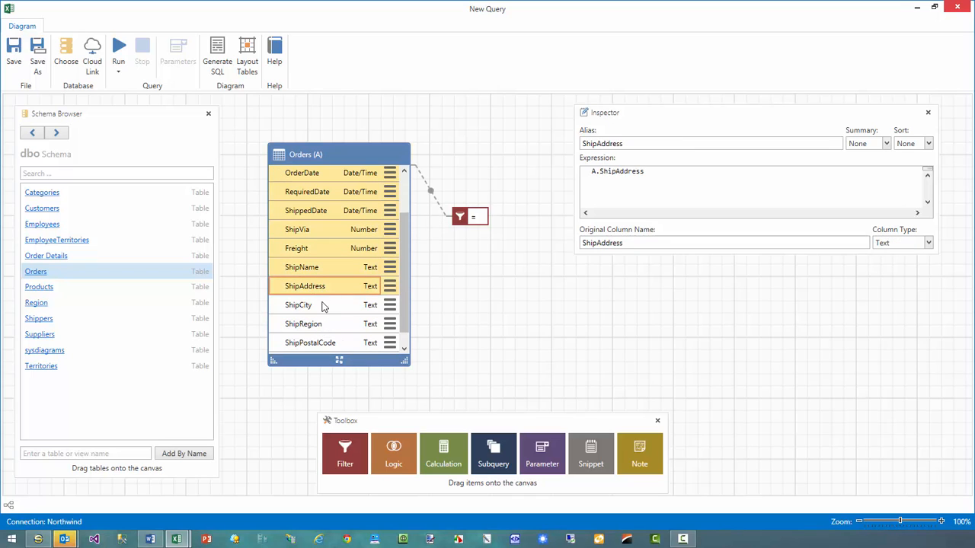
pyautogui.click(323, 308)
pyautogui.click(322, 325)
pyautogui.scroll(-1, 324, 327)
pyautogui.click(323, 327)
pyautogui.click(322, 345)
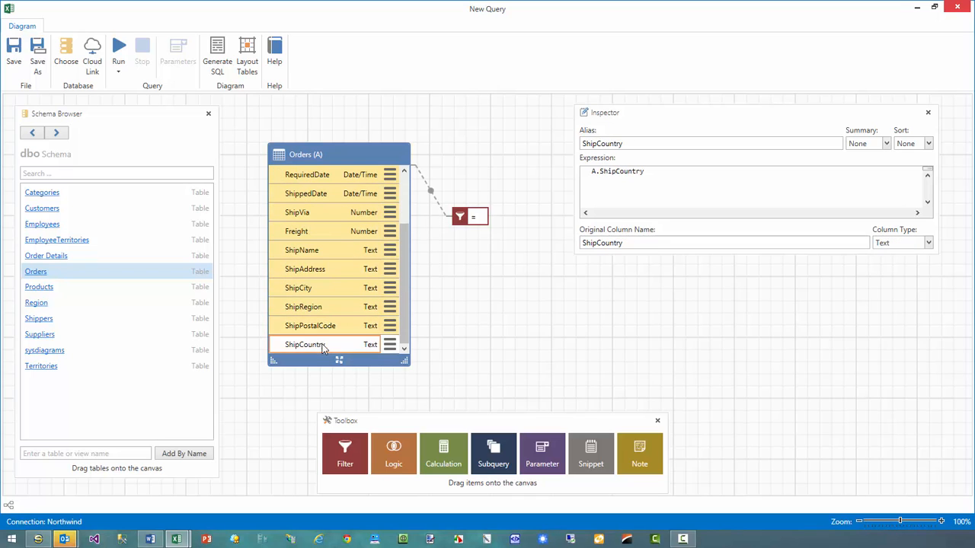
pyautogui.scroll(2, 324, 320)
# Step: Try to run the query with the blank OrderDate filter, and rerun it with that filter deleted
pyautogui.click(118, 61)
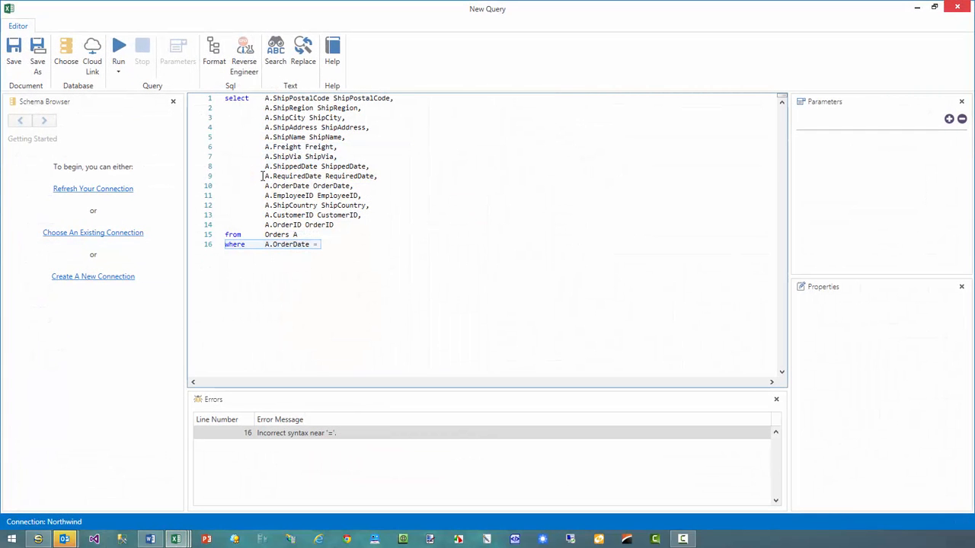
pyautogui.click(952, 9)
pyautogui.click(469, 215)
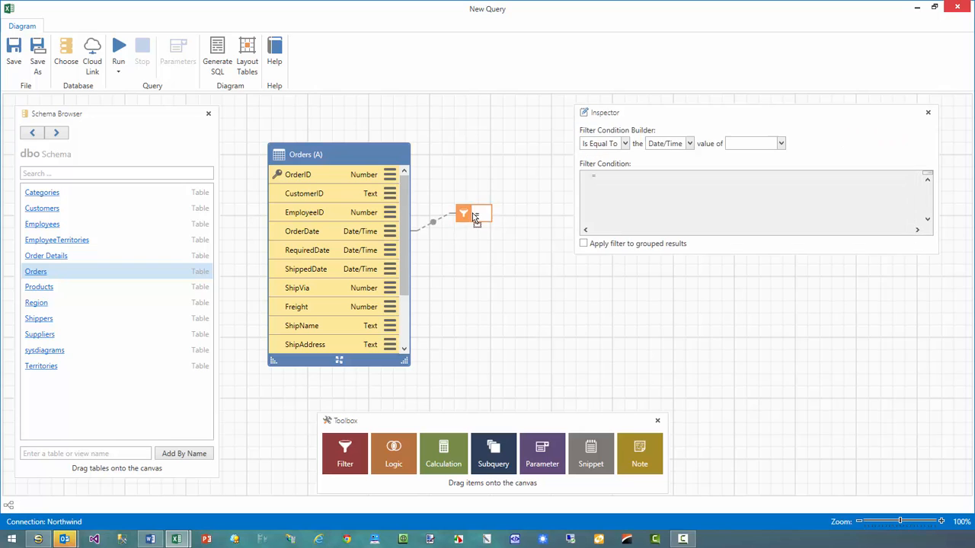
pyautogui.press('Delete')
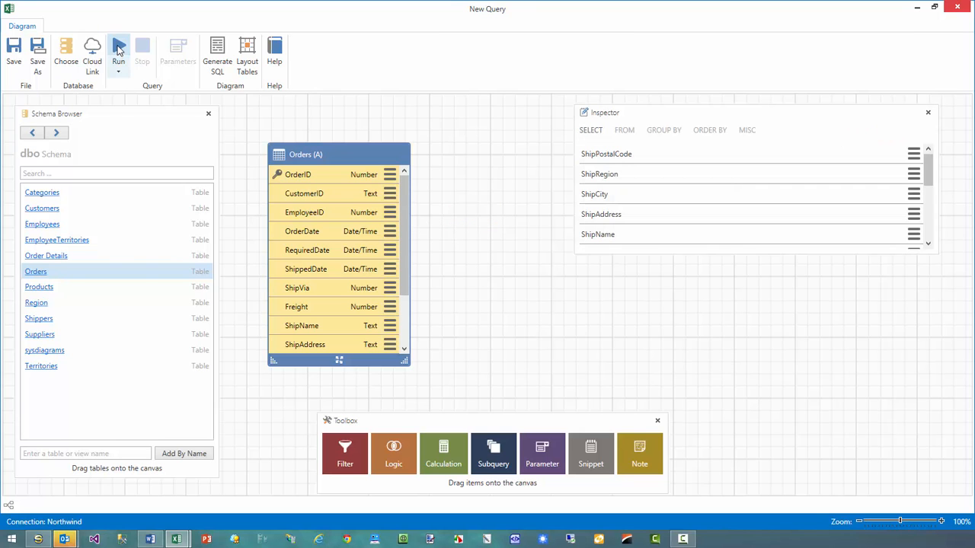
pyautogui.click(118, 61)
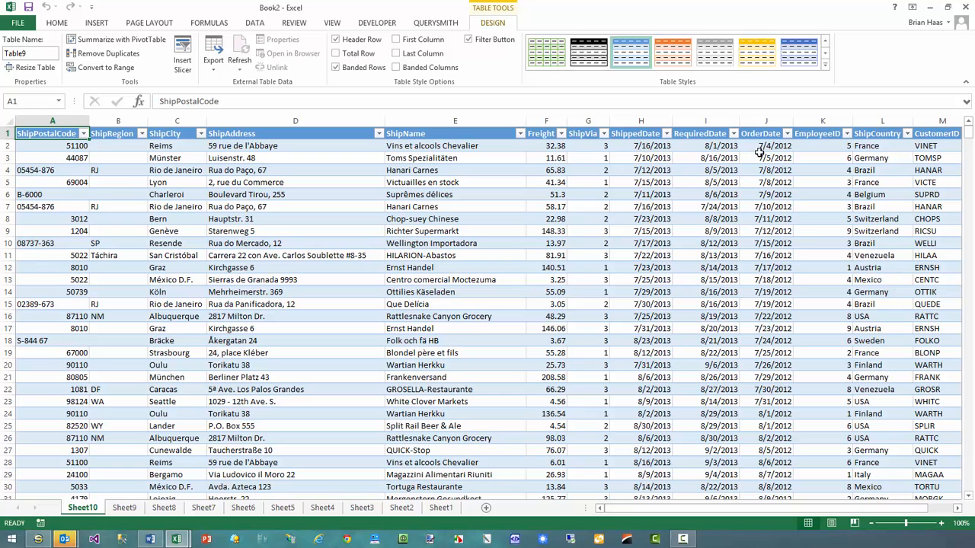
# Step: Examine the OrderDate values in the returned Orders rows for dates to filter on
pyautogui.moveTo(759, 150); pyautogui.dragTo(769, 442)
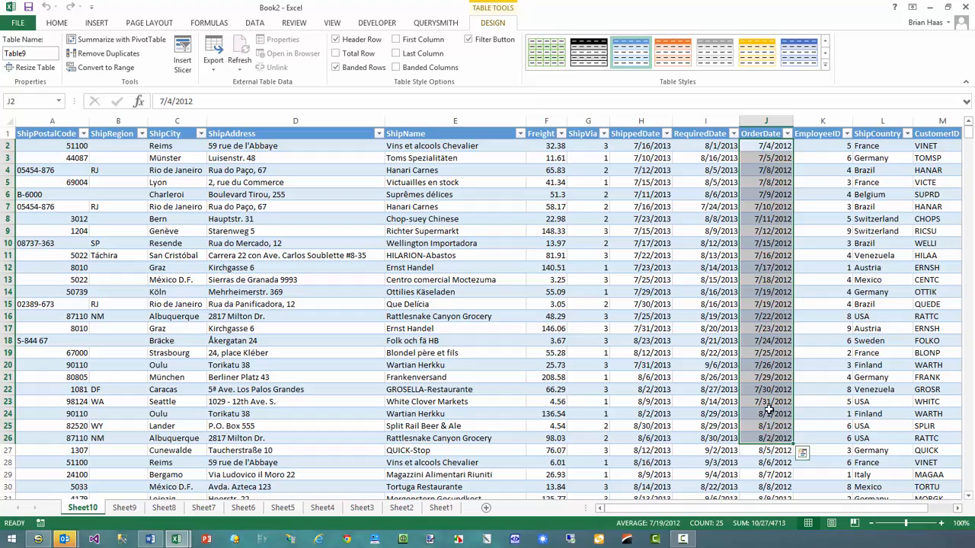
pyautogui.moveTo(768, 404); pyautogui.dragTo(770, 256)
pyautogui.scroll(-6, 762, 329)
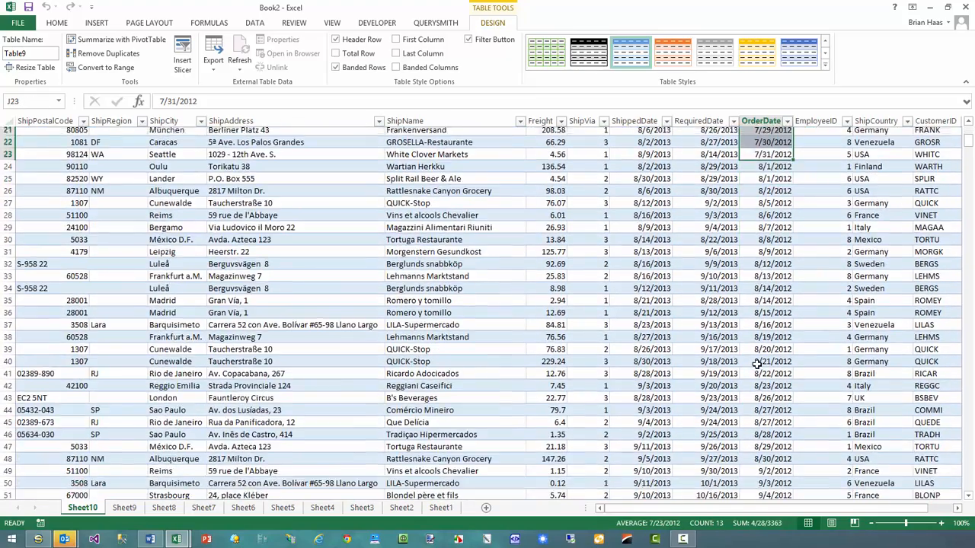
pyautogui.scroll(5, 758, 365)
pyautogui.click(766, 243)
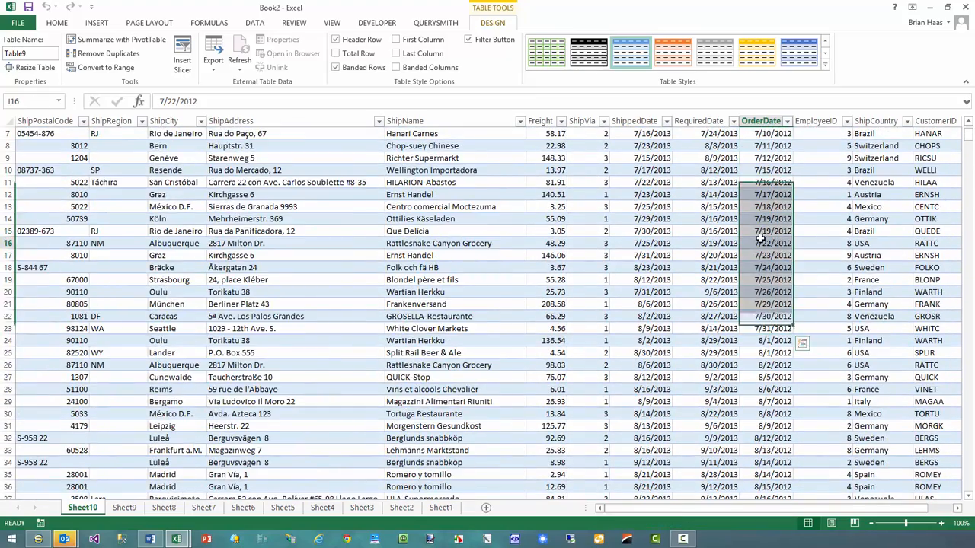
pyautogui.scroll(2, 762, 255)
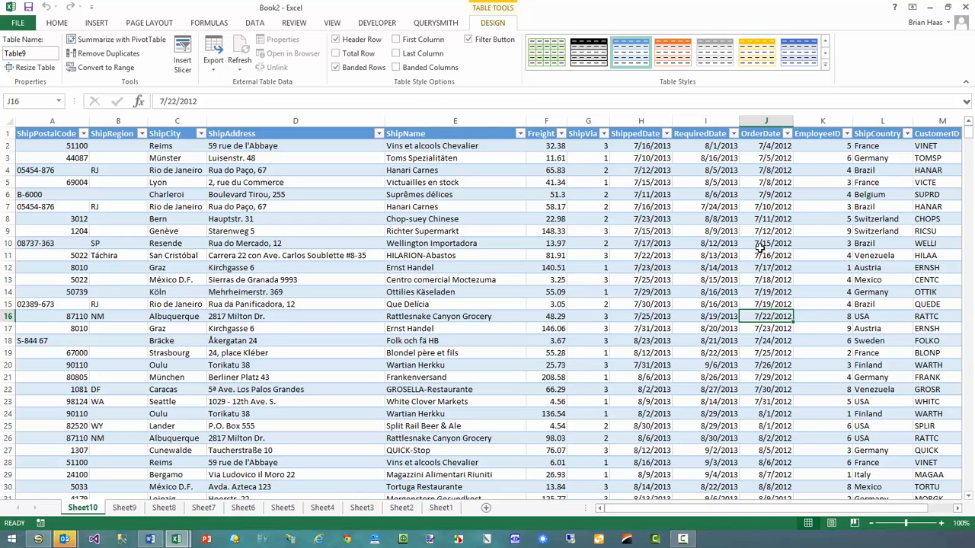
pyautogui.click(765, 412)
pyautogui.scroll(-5, 764, 408)
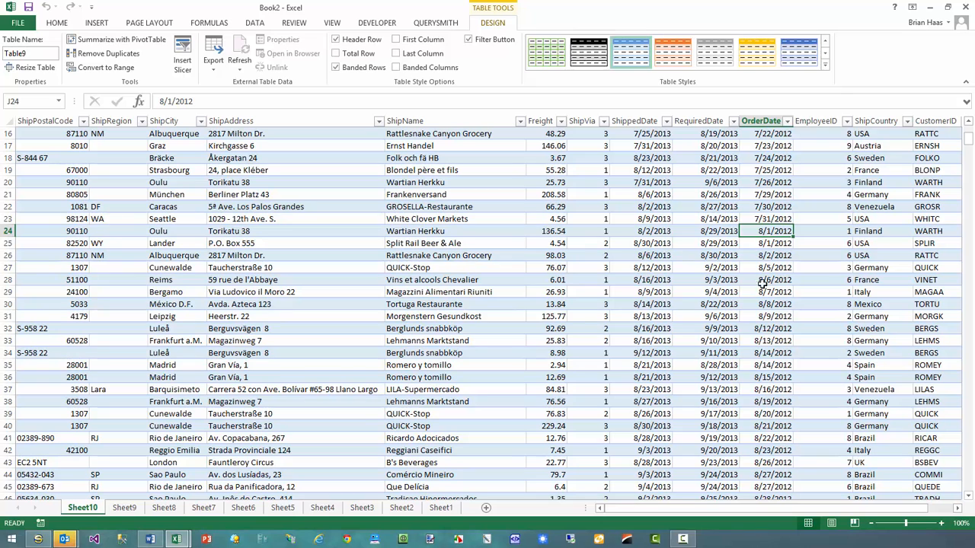
# Step: Return to the query diagram and attach a new filter beside the OrderDate column of the Orders table
pyautogui.click(176, 539)
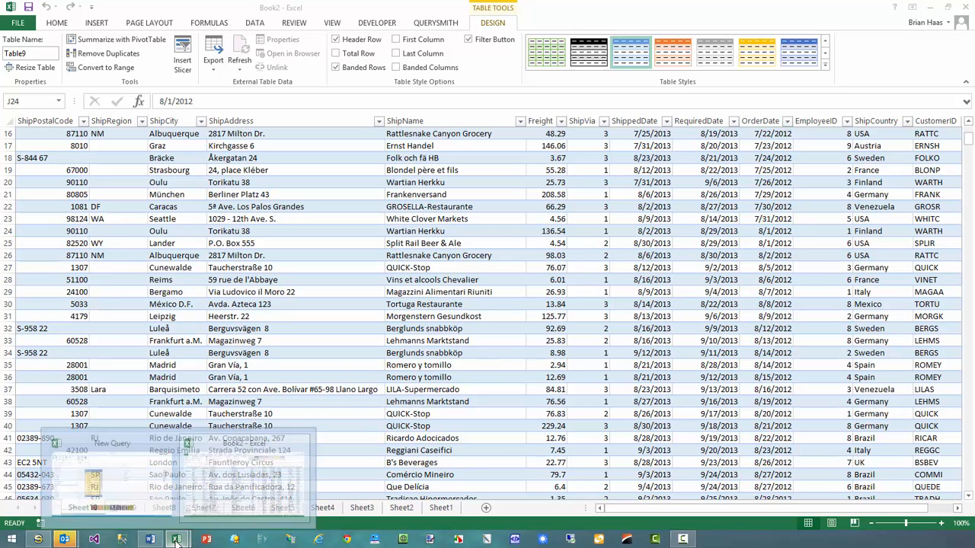
pyautogui.click(172, 496)
pyautogui.moveTo(343, 457); pyautogui.dragTo(323, 230)
pyautogui.moveTo(434, 236); pyautogui.dragTo(451, 231)
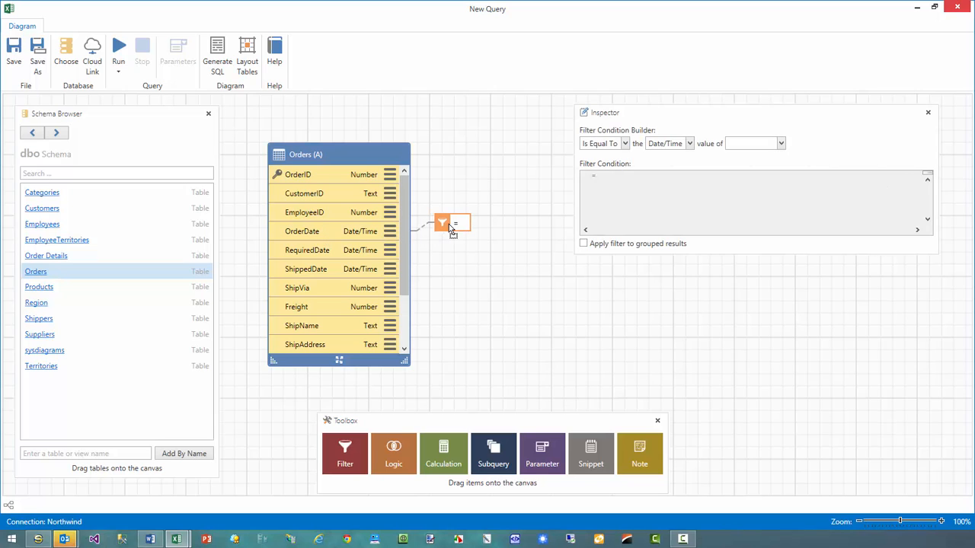
# Step: Set the OrderDate filter's Is Equal To value to the date 8/1/2012
pyautogui.click(780, 144)
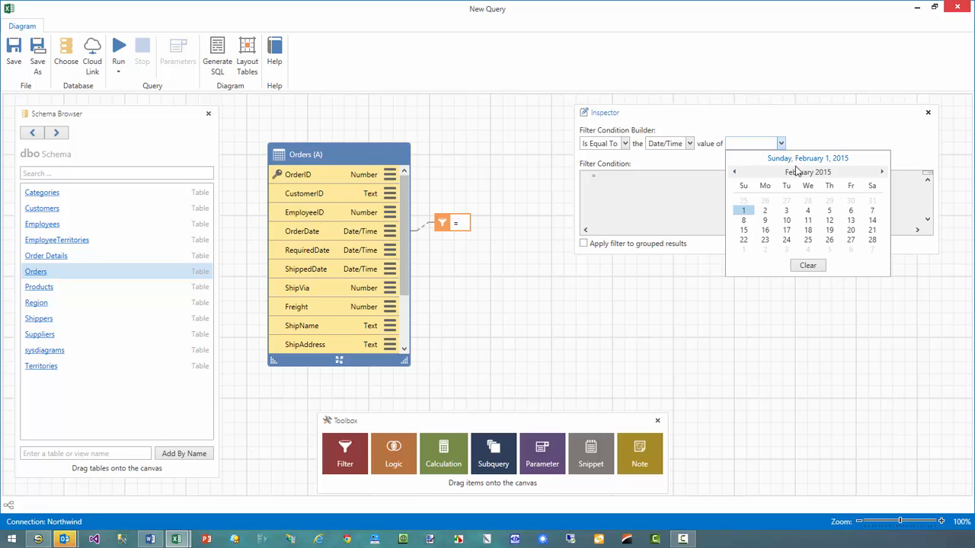
pyautogui.click(798, 172)
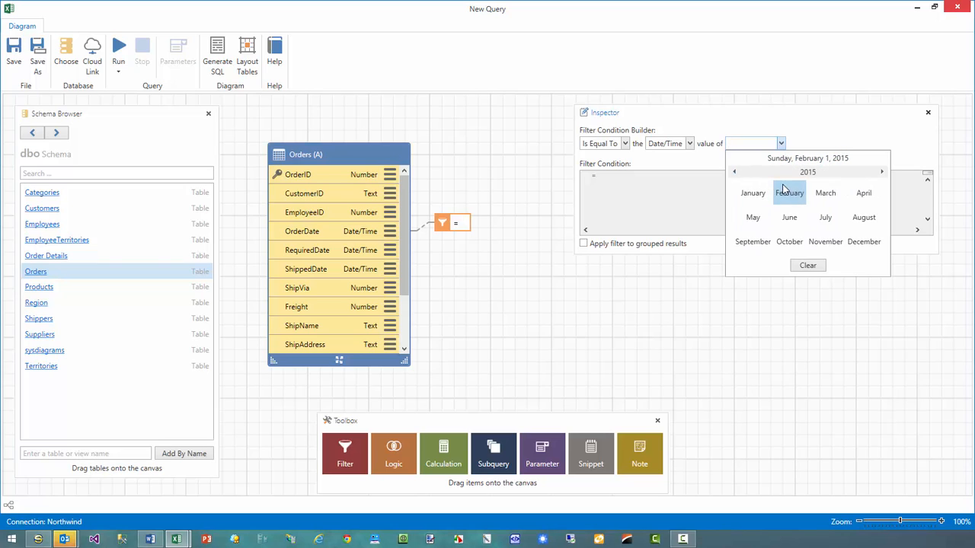
pyautogui.click(736, 174)
pyautogui.click(735, 174)
pyautogui.click(736, 174)
pyautogui.click(863, 219)
pyautogui.click(811, 202)
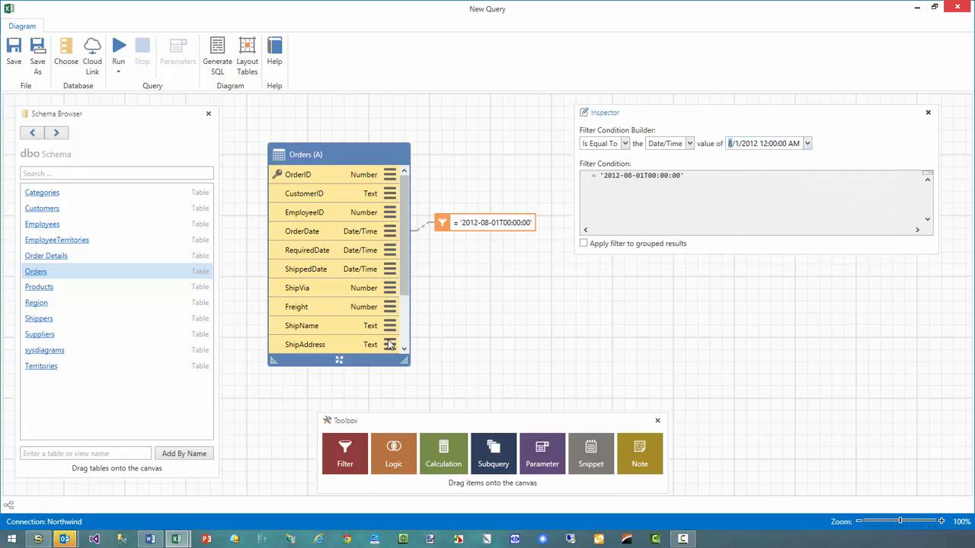
# Step: Attach a second filter to the Orders table's OrderDate column with the condition Is Less Than or Equal To 8/31/2012
pyautogui.moveTo(345, 462); pyautogui.dragTo(350, 236)
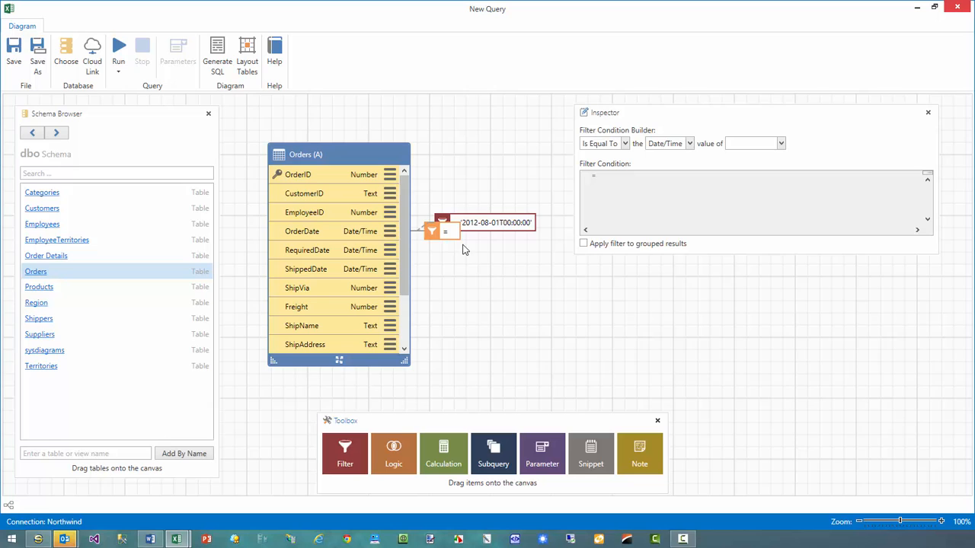
pyautogui.click(615, 145)
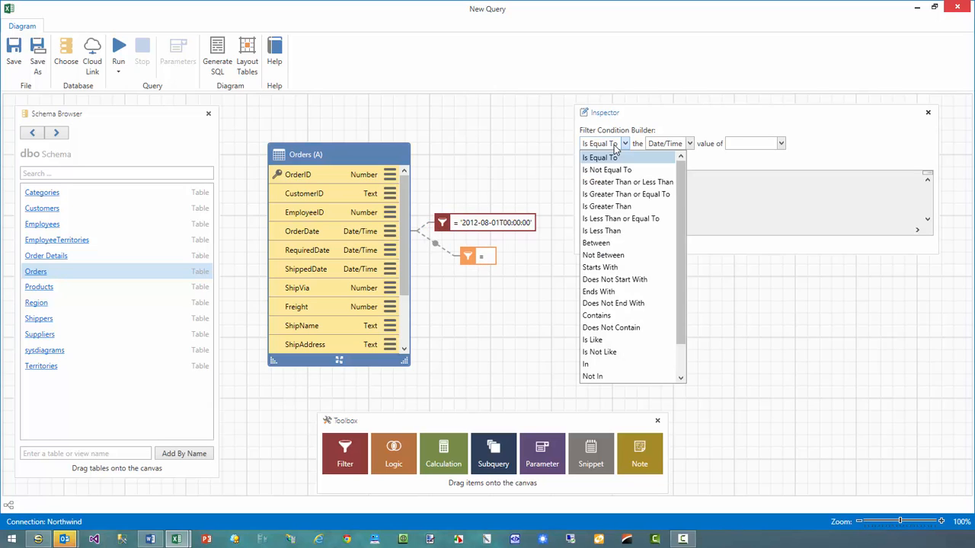
pyautogui.click(630, 219)
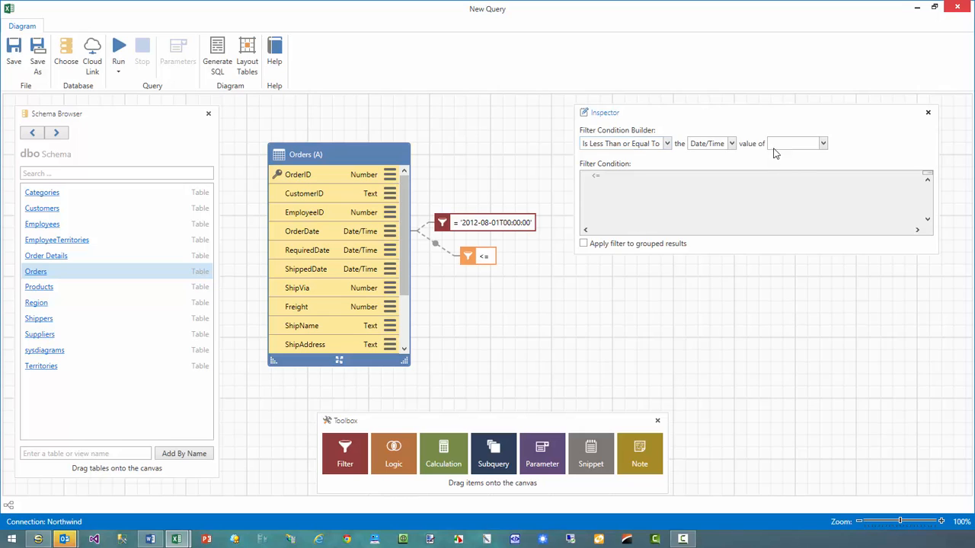
pyautogui.click(823, 145)
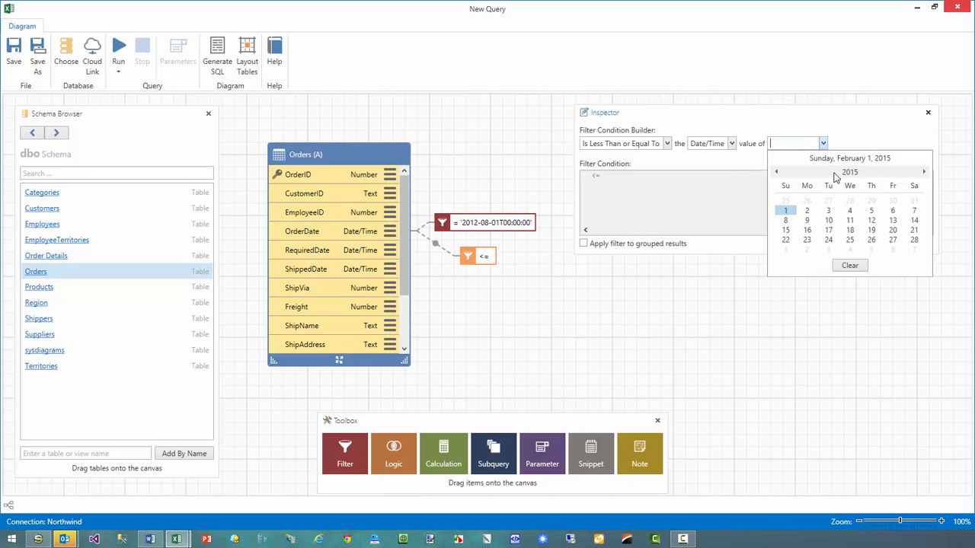
pyautogui.click(835, 173)
pyautogui.click(776, 172)
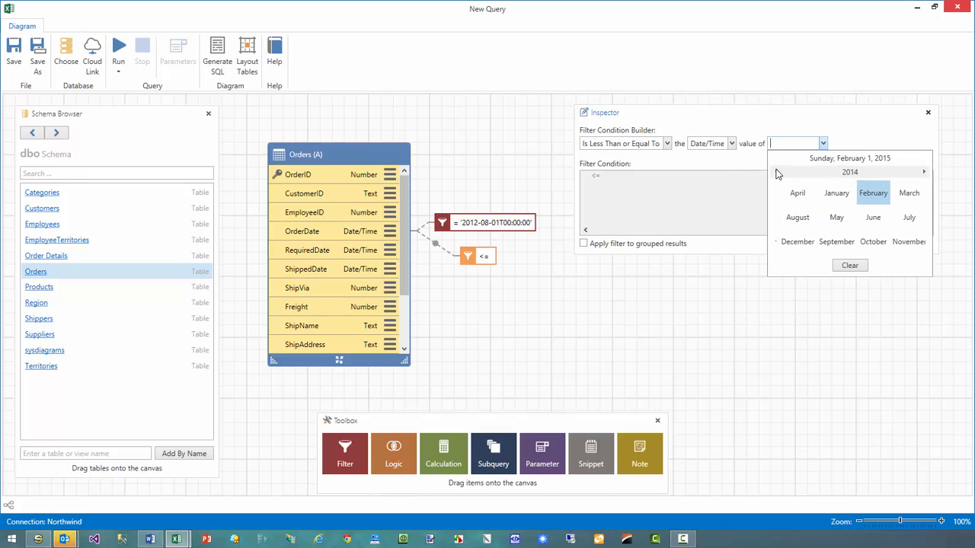
pyautogui.click(776, 172)
pyautogui.click(776, 172)
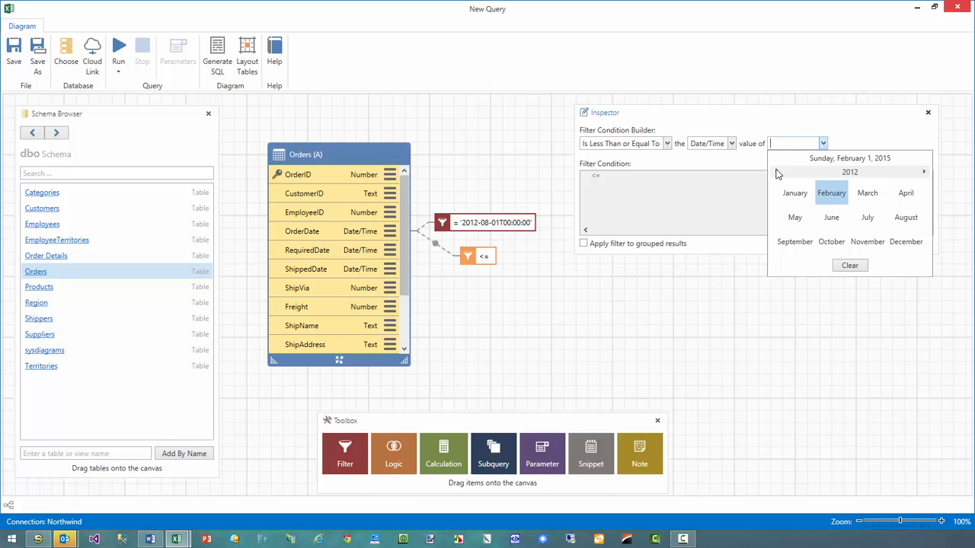
pyautogui.click(905, 217)
pyautogui.click(892, 240)
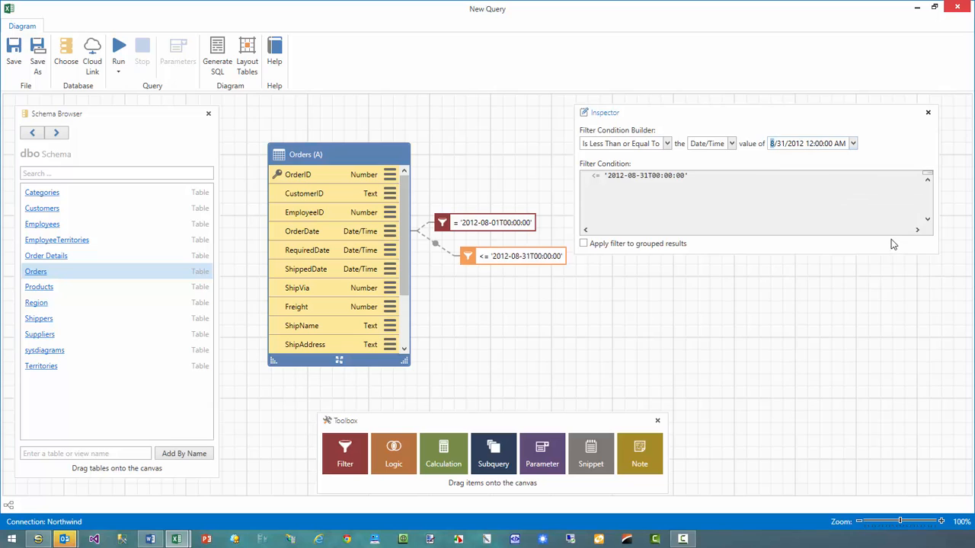
# Step: Space the two OrderDate filters apart and change the 8/1/2012 filter's condition to Is Greater Than or Equal To
pyautogui.moveTo(518, 226); pyautogui.dragTo(527, 222)
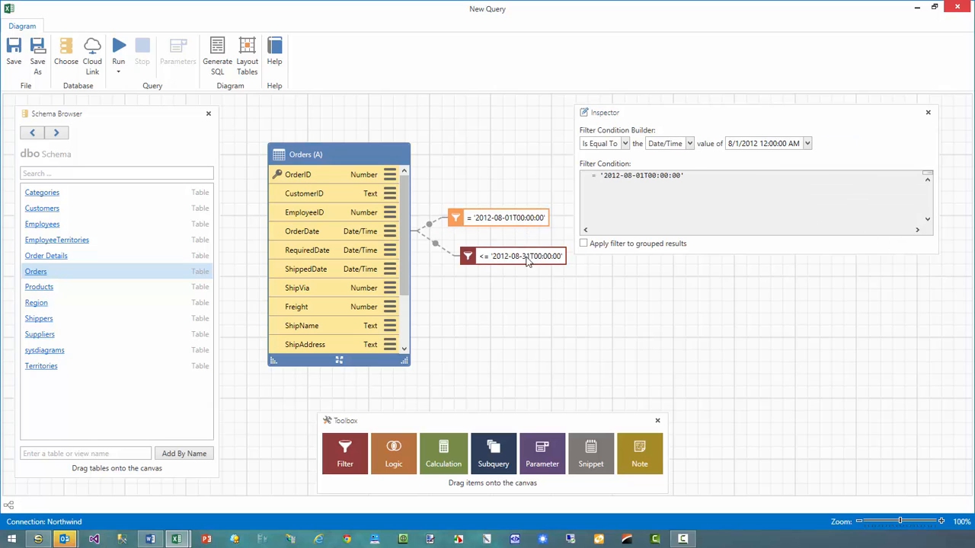
pyautogui.moveTo(526, 259); pyautogui.dragTo(521, 254)
pyautogui.click(509, 221)
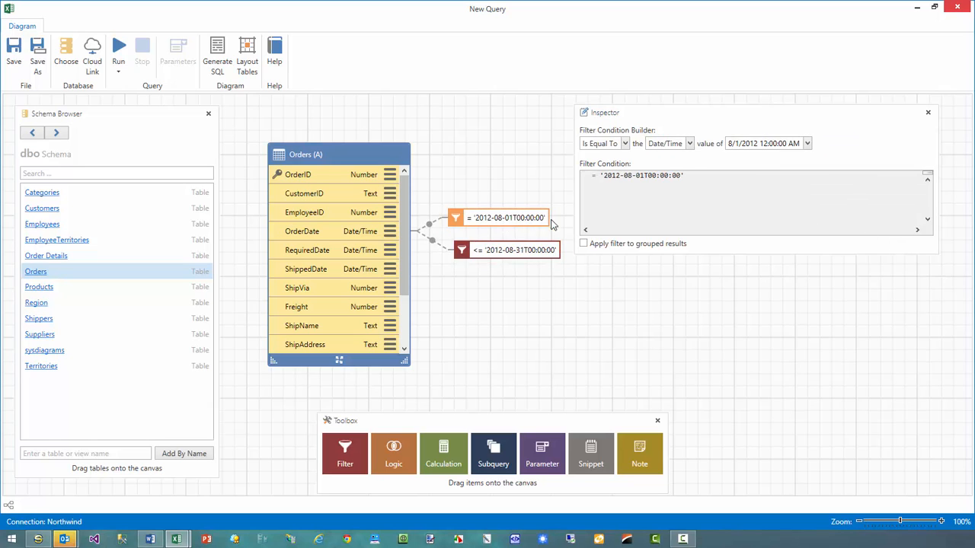
pyautogui.click(616, 144)
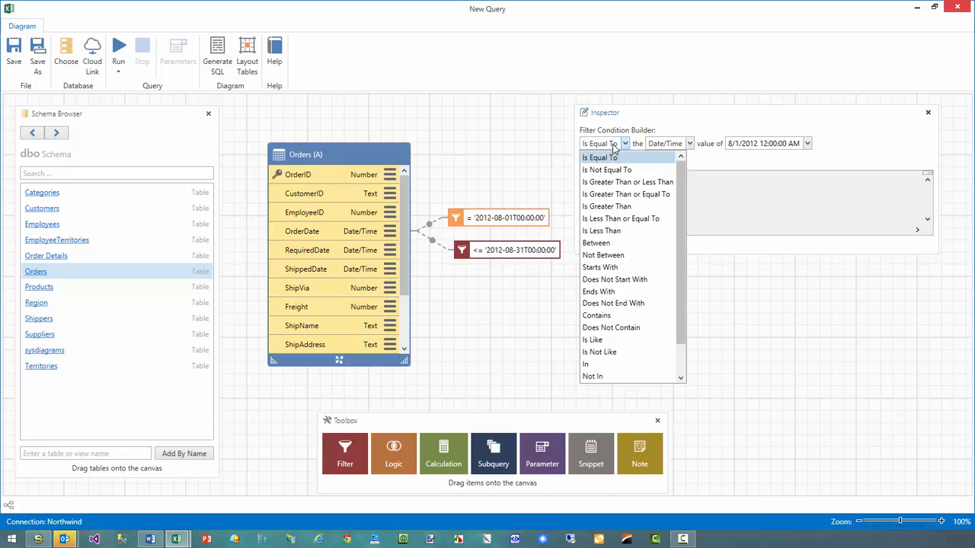
pyautogui.click(644, 194)
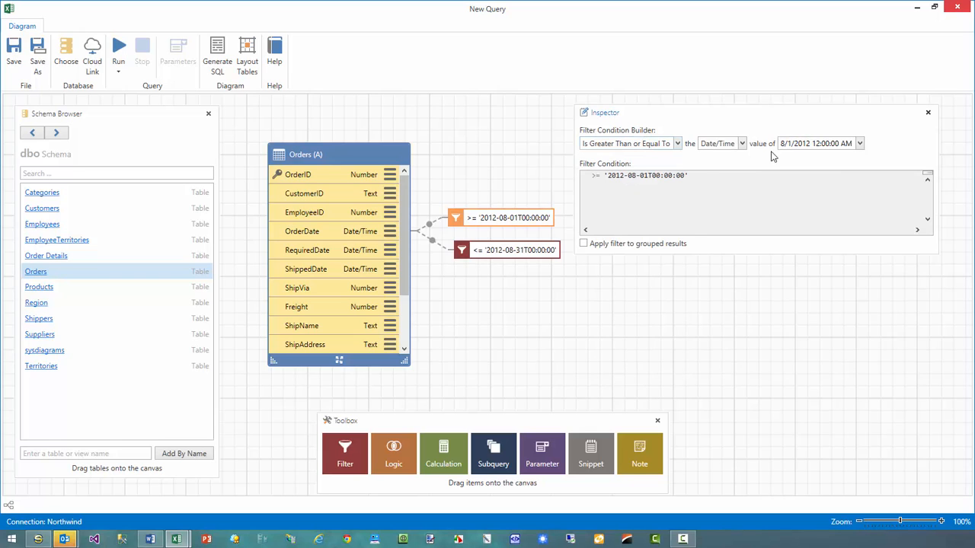
# Step: Set the date of the Is Less Than or Equal To filter on OrderDate to 9/1/2012
pyautogui.moveTo(541, 256); pyautogui.dragTo(544, 260)
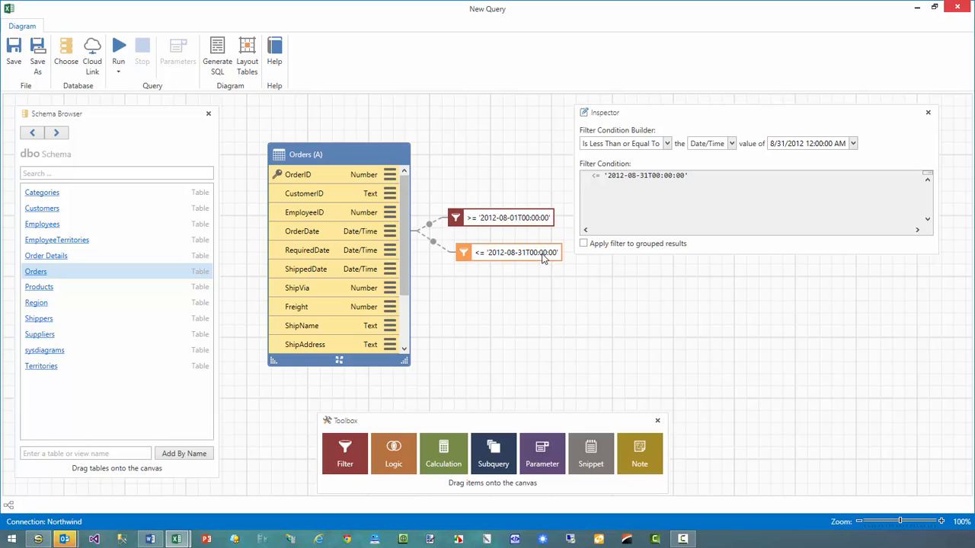
pyautogui.click(797, 150)
pyautogui.click(845, 145)
pyautogui.click(853, 144)
pyautogui.click(913, 240)
pyautogui.moveTo(737, 123); pyautogui.dragTo(746, 119)
# Step: Tidy the positions of the two OrderDate filters and run the query to return the orders to Excel
pyautogui.moveTo(531, 220); pyautogui.dragTo(523, 217)
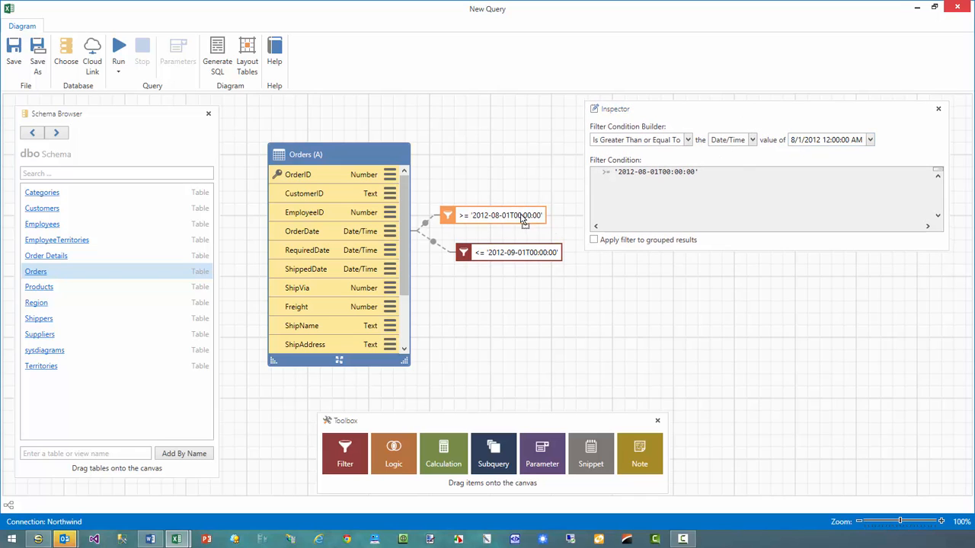
pyautogui.moveTo(522, 263); pyautogui.dragTo(512, 258)
pyautogui.click(514, 287)
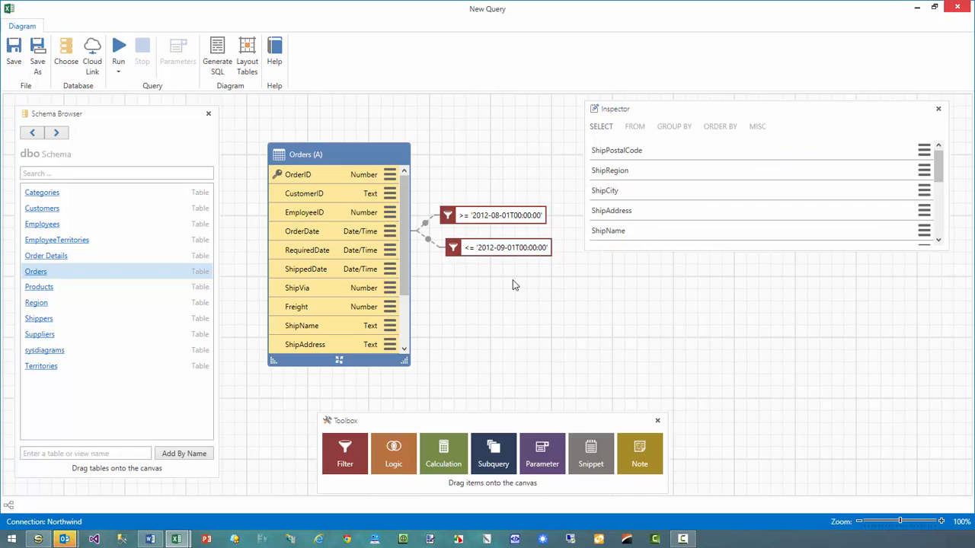
pyautogui.click(119, 50)
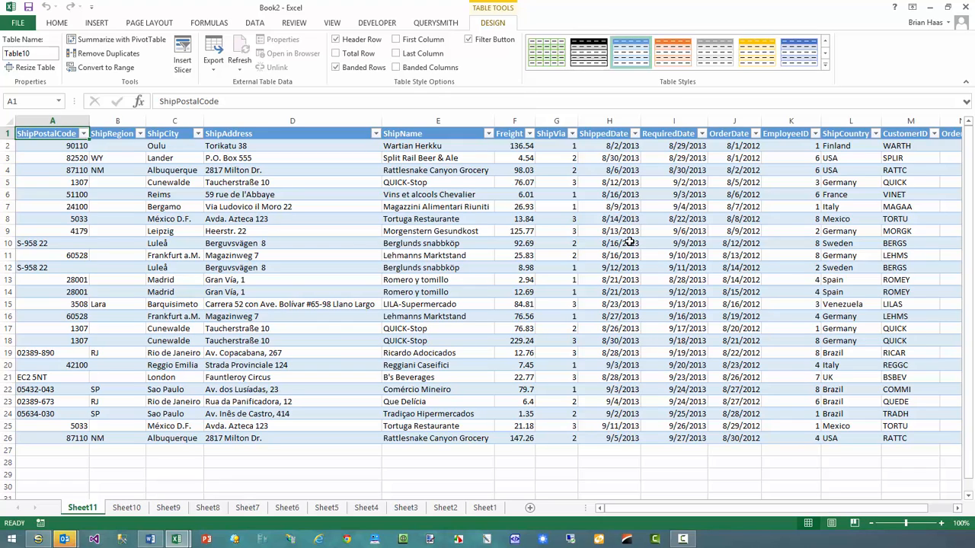
# Step: Check the OrderDate values of all returned rows against the date range, and return to the query diagram
pyautogui.click(727, 150)
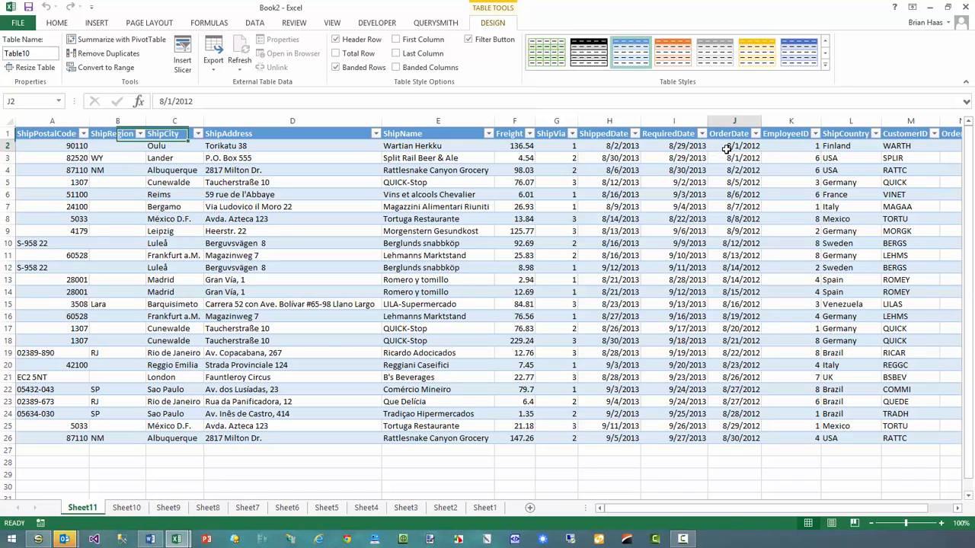
pyautogui.moveTo(727, 150); pyautogui.dragTo(738, 435)
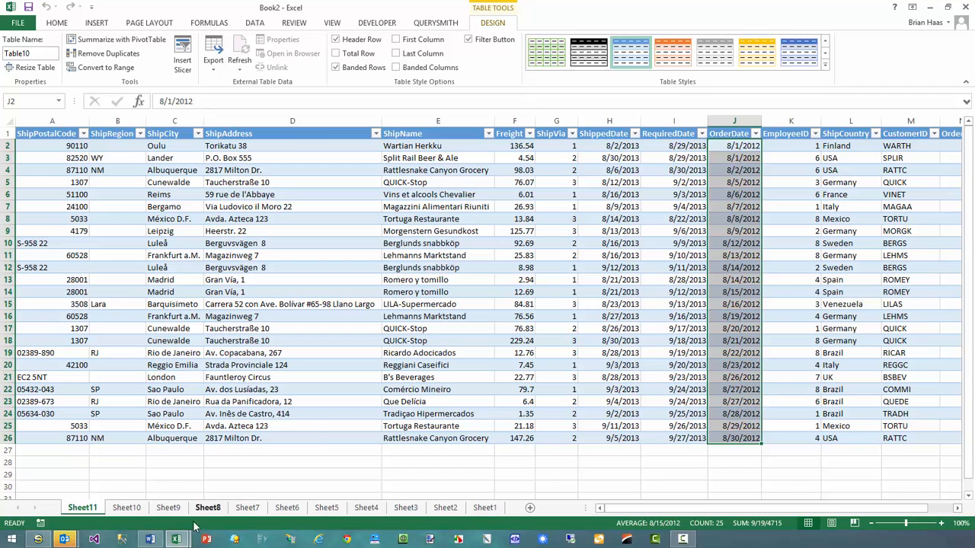
pyautogui.moveTo(176, 539)
pyautogui.click(115, 468)
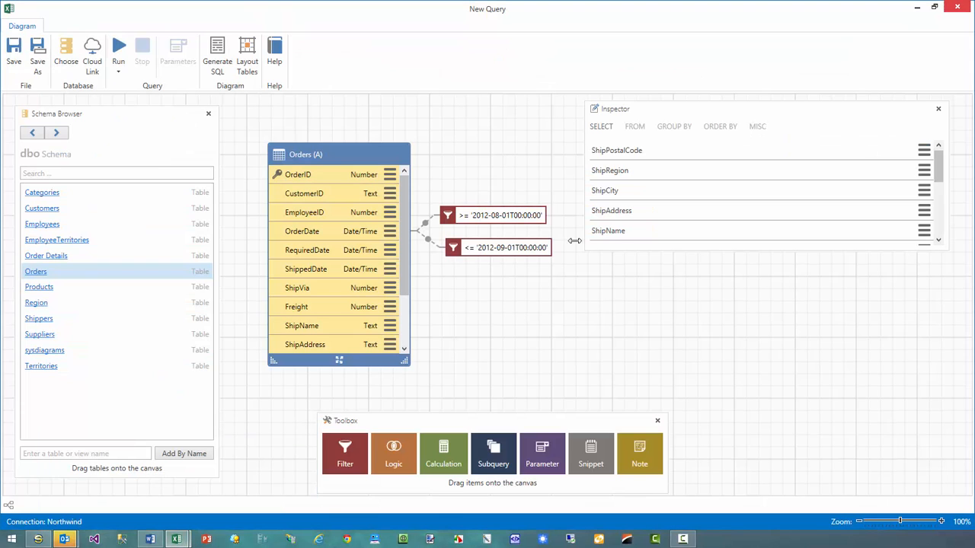